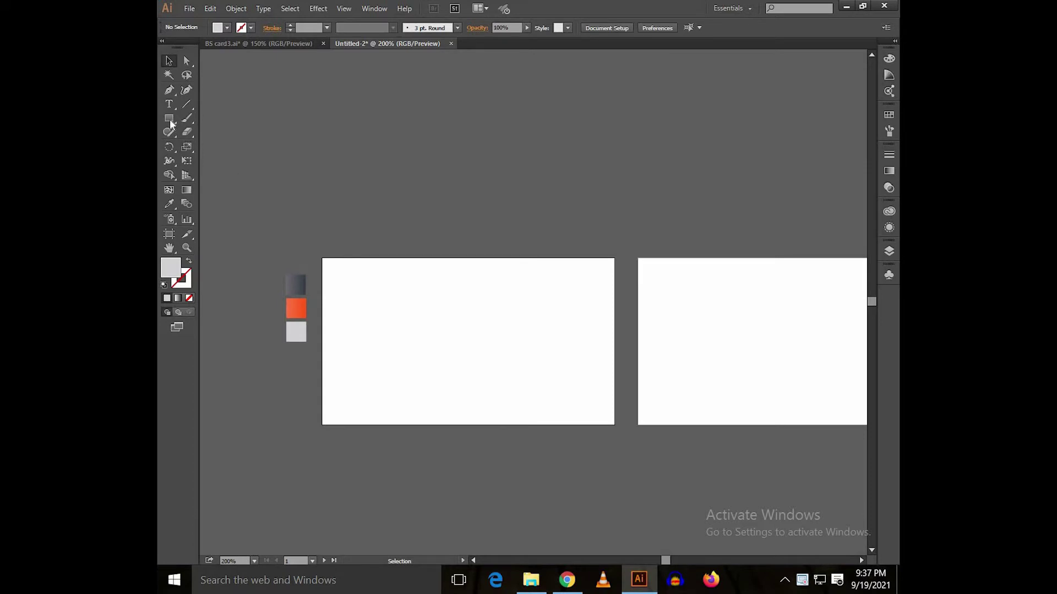
- Draw a card-sized rectangle 2 in high and centre it both ways on the first artboard
click(469, 314)
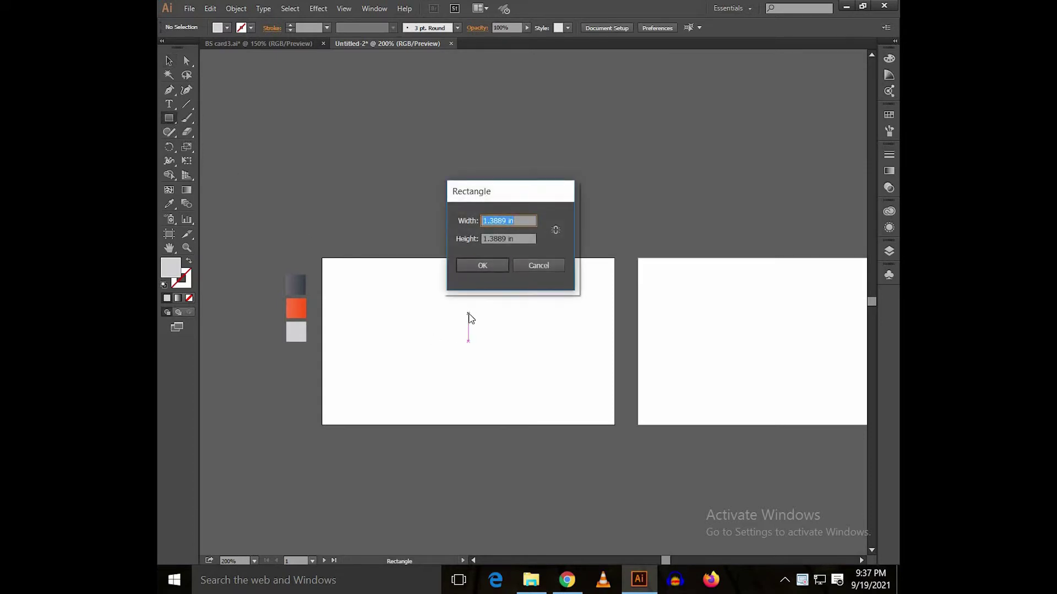
key(Tab)
text(2)
key(Return)
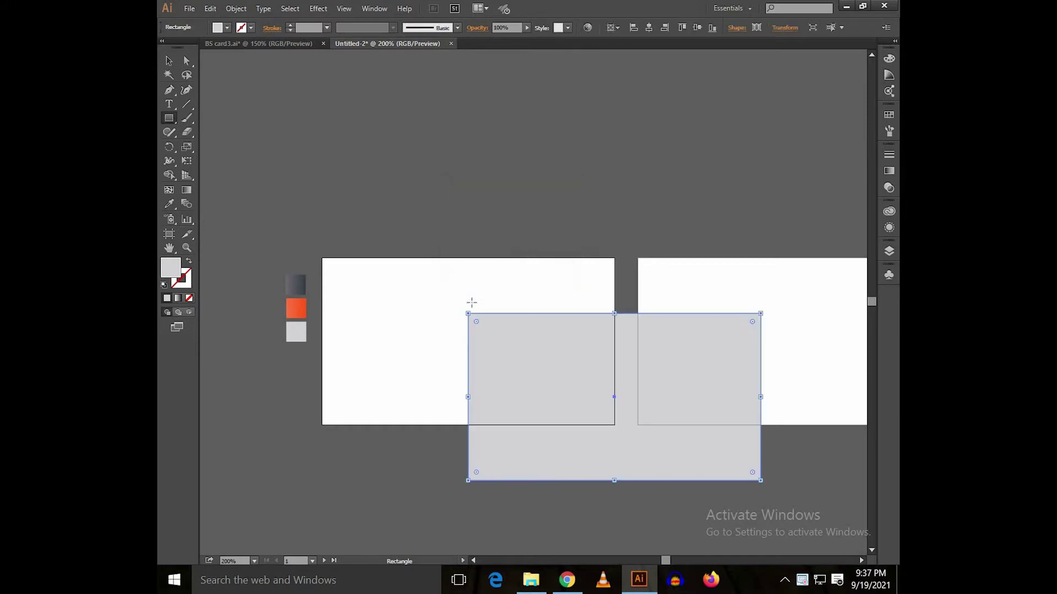
key(v)
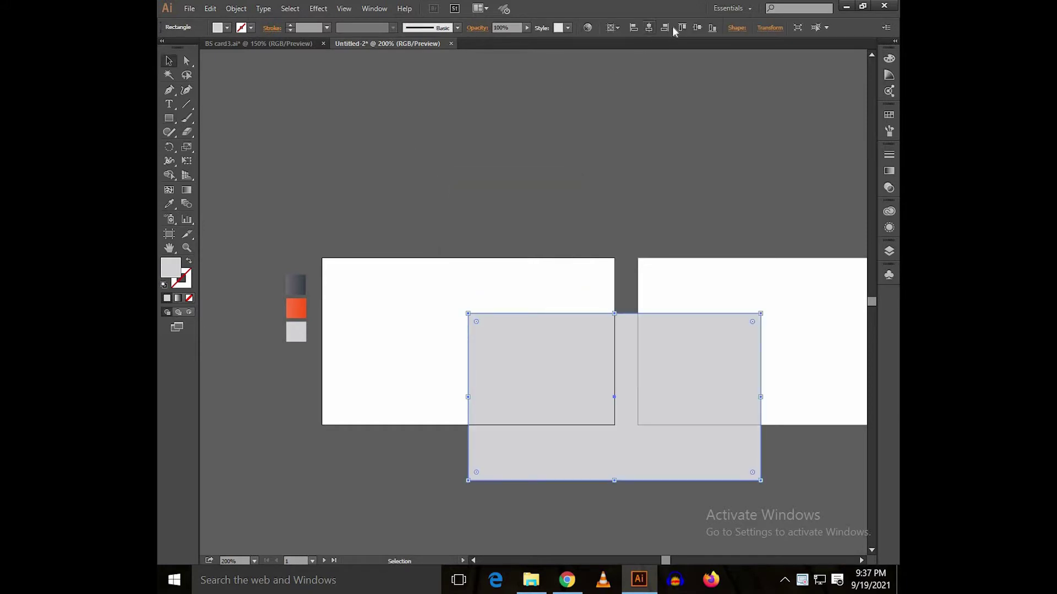
click(649, 27)
click(698, 28)
click(582, 169)
click(396, 319)
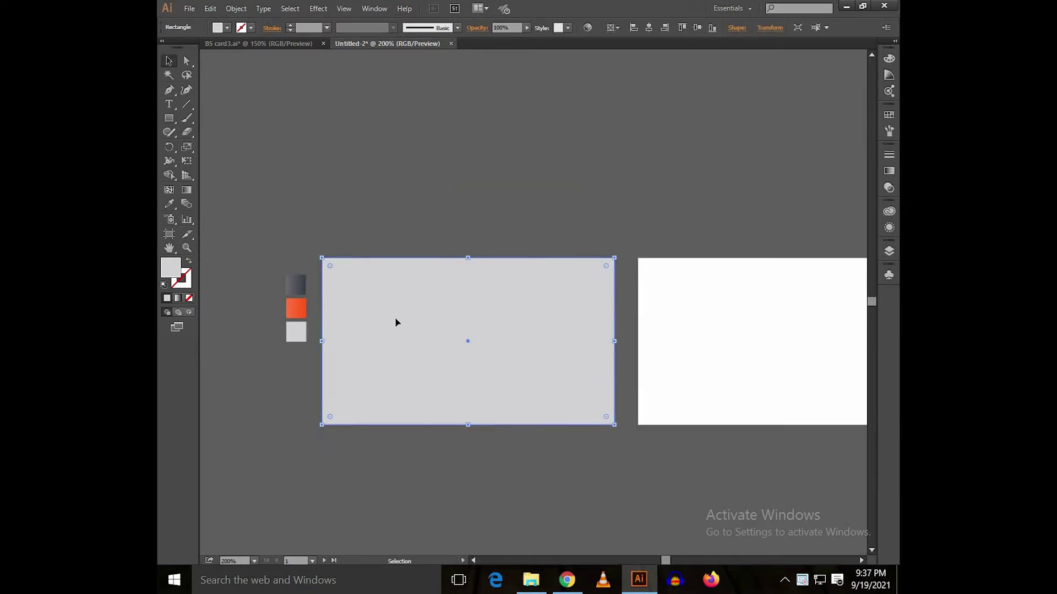
- Fill the card rectangle with the dark swatch's gradient and run it diagonally from the upper-left to the lower-right corner
key(i)
key(v)
click(328, 236)
click(363, 275)
click(186, 190)
drag(309, 251, 627, 436)
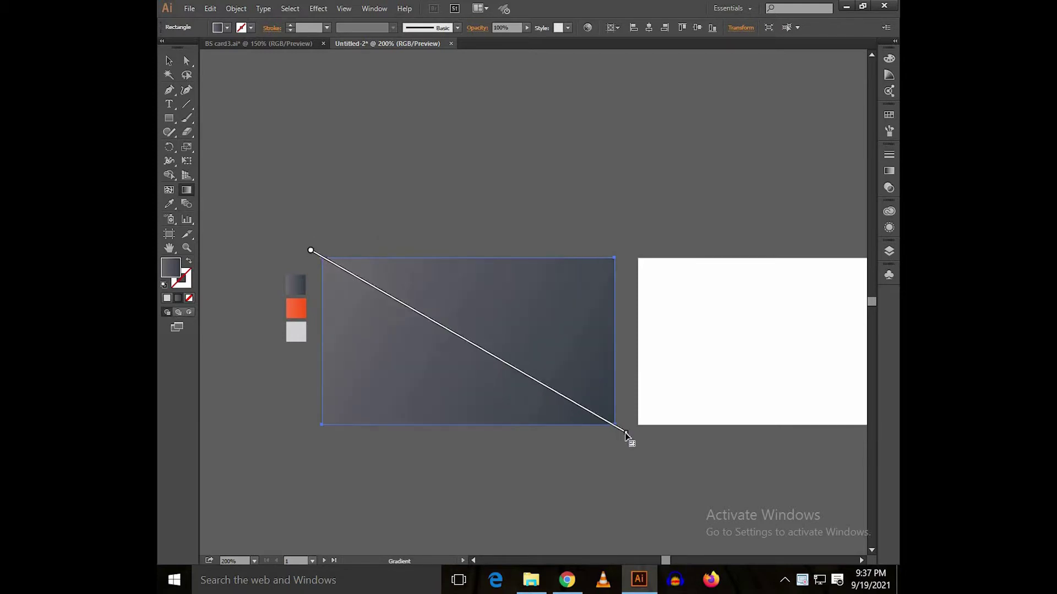
key(v)
- Move the light stop of the card background's gradient inward toward the dark stop
click(889, 171)
drag(755, 234, 782, 236)
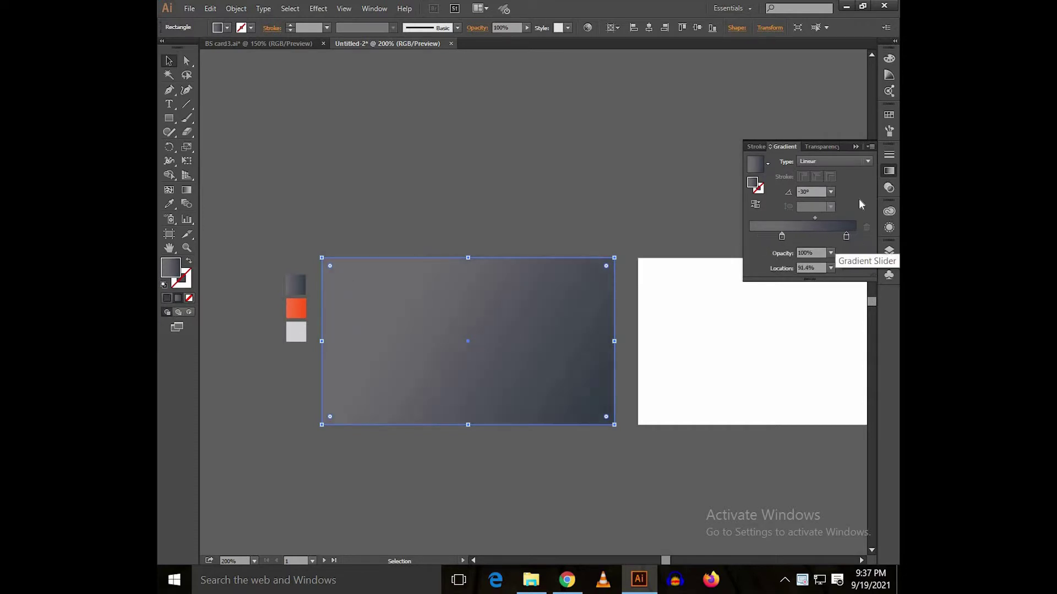
click(854, 146)
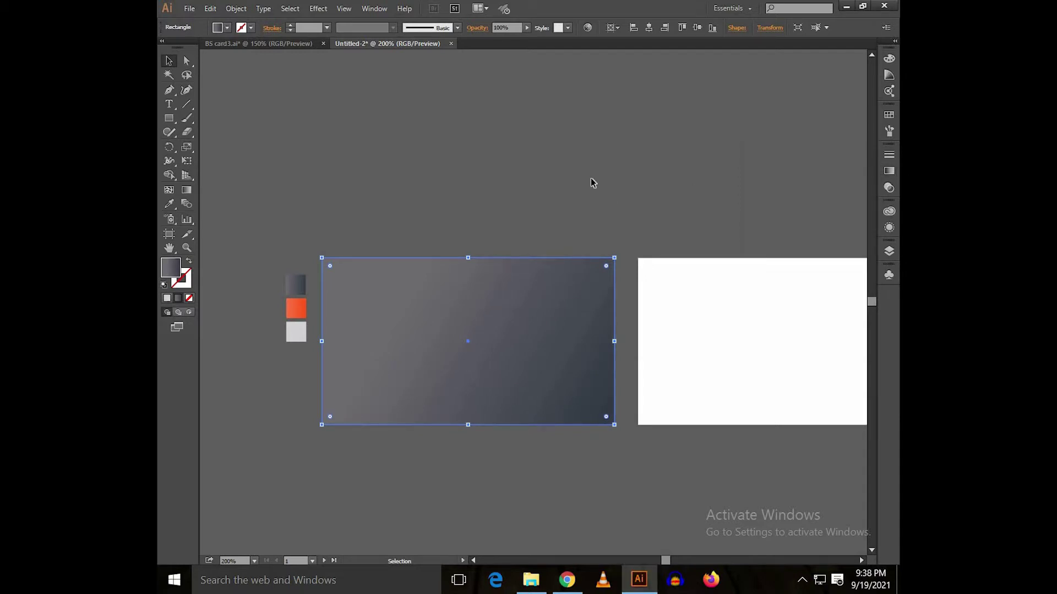
click(539, 189)
- Draw a closed four-corner shape over the card's left part with a diagonal edge about 2.4 in long, filled from the light-grey swatch
key(p)
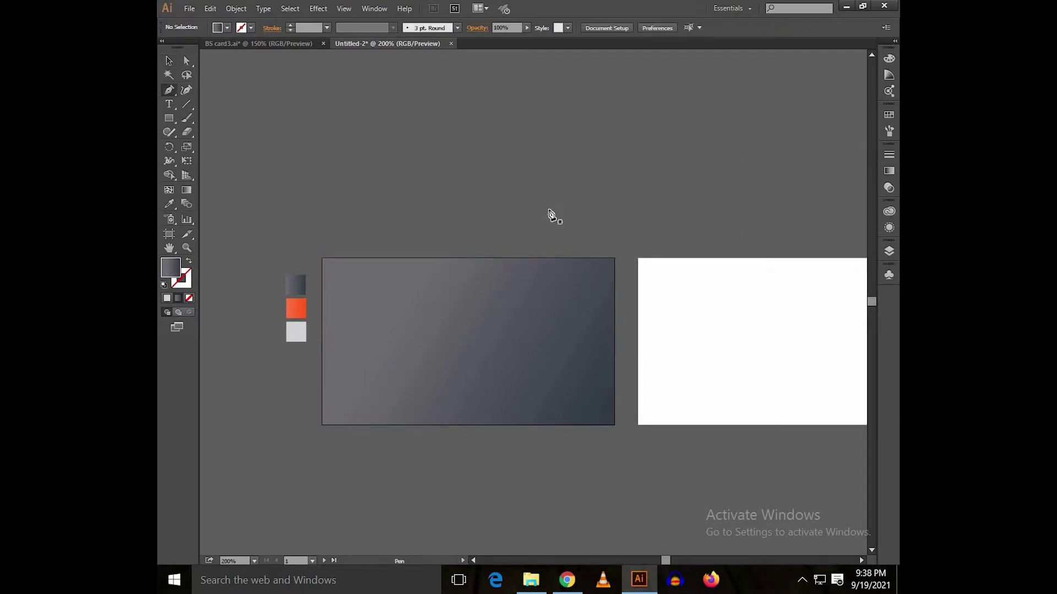
click(553, 258)
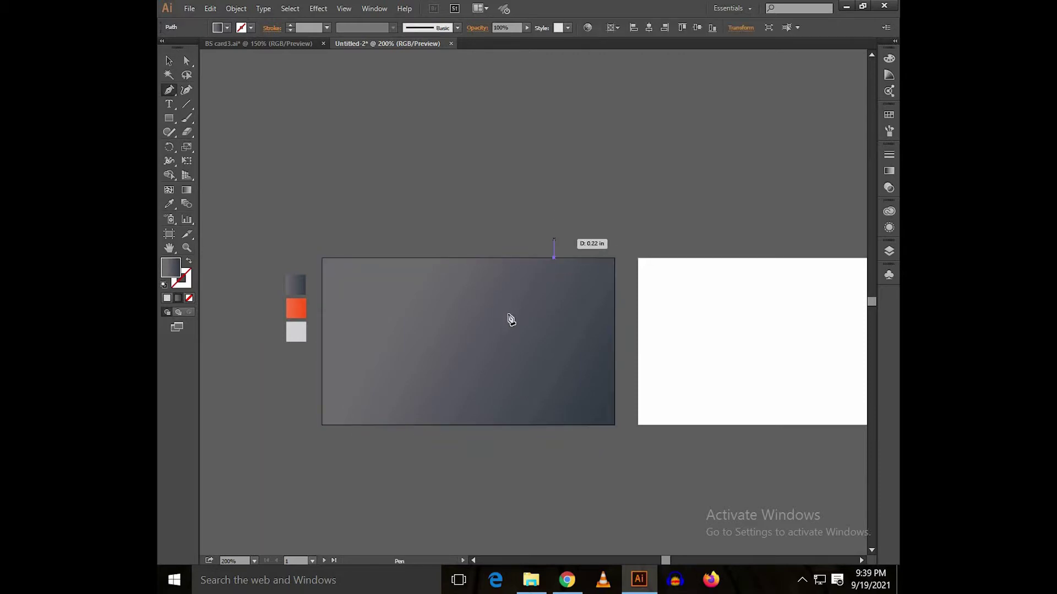
click(445, 425)
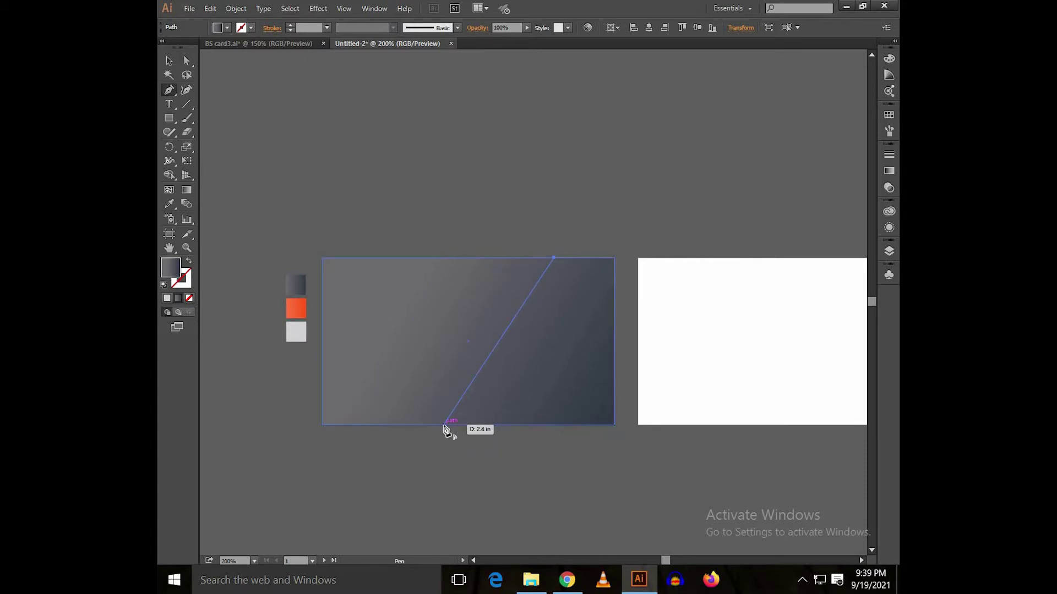
click(322, 424)
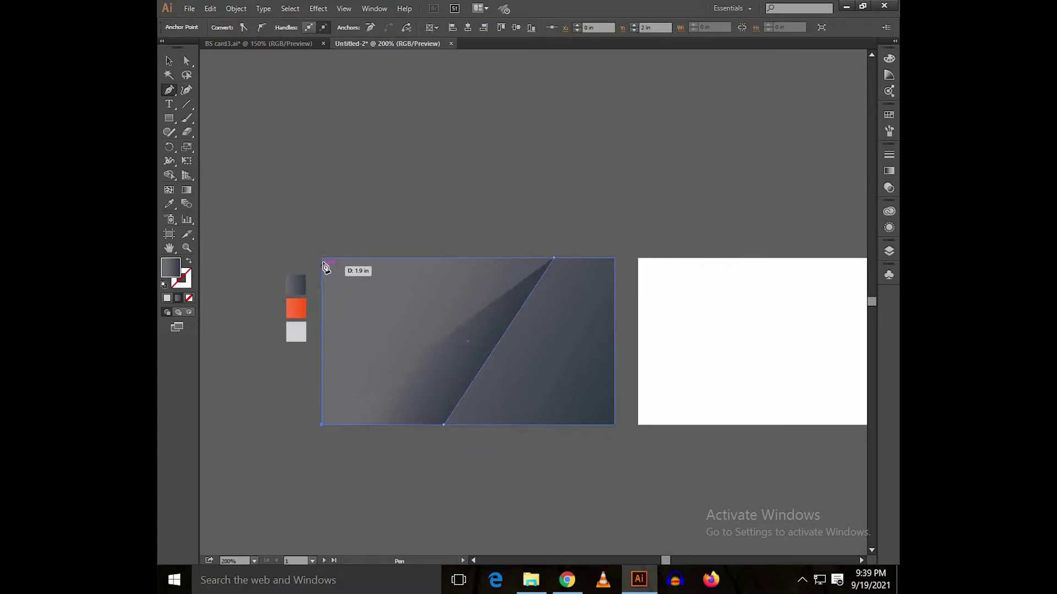
click(322, 258)
click(554, 258)
key(i)
click(296, 332)
- Try shifting both anchors of the grey shape's diagonal edge to the left
key(a)
click(501, 309)
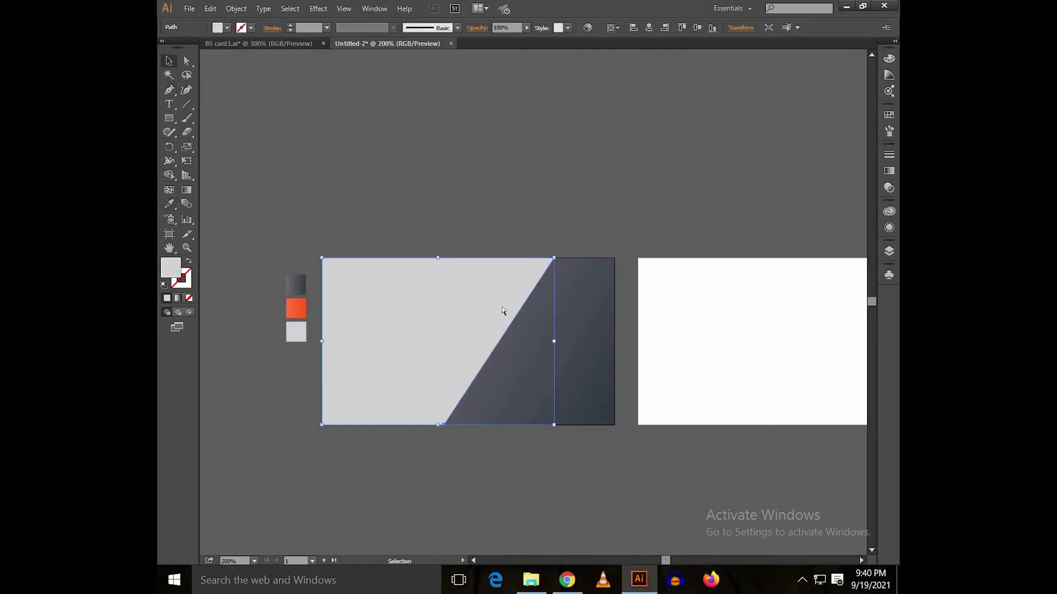
click(553, 258)
shift+click(444, 424)
key(shift+Left)
key(shift+Left)
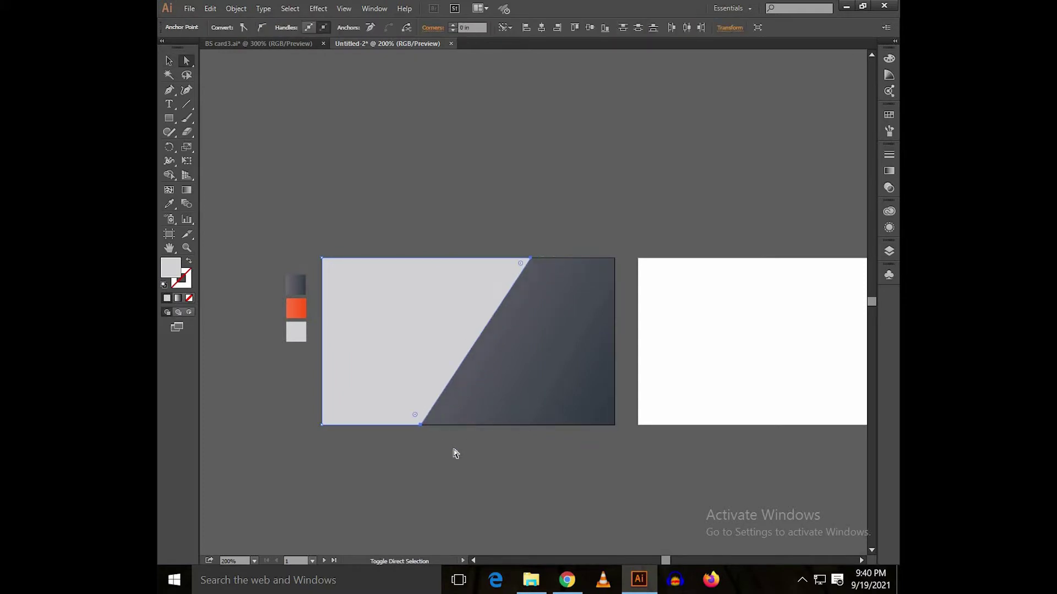
key(shift+Right)
key(shift+Right)
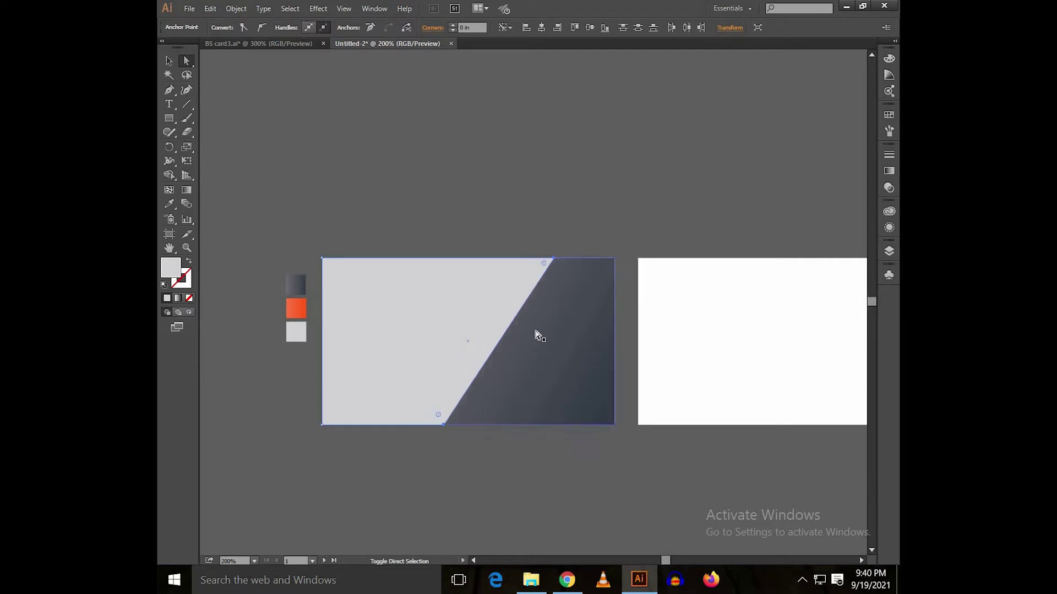
- Nudge only the upper anchor of the grey shape's diagonal edge slightly left along the card's top edge
click(554, 258)
key(shift+Left)
key(shift+Left)
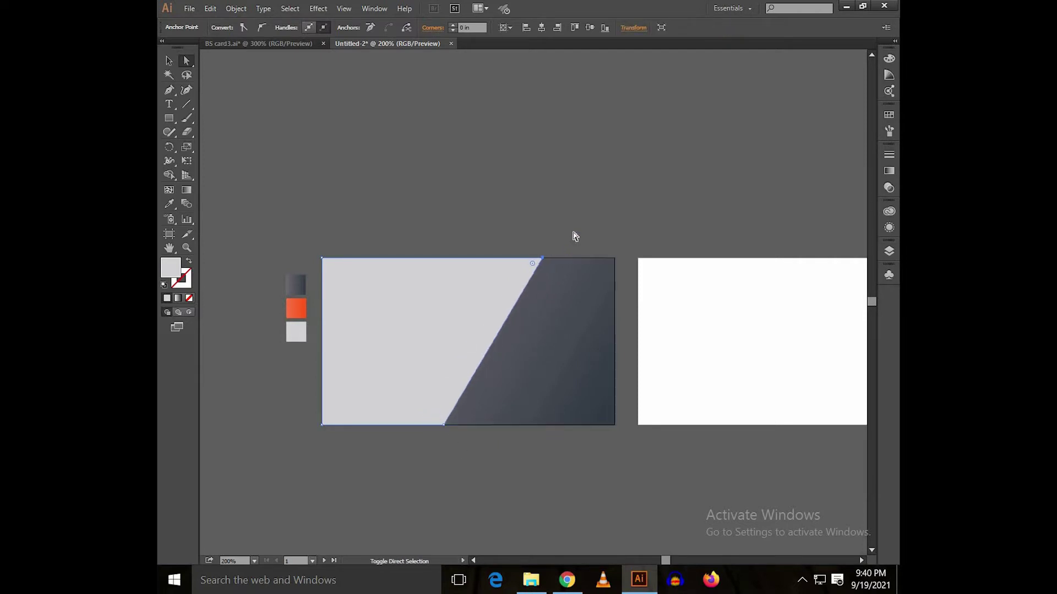
key(Right)
key(Right)
key(Right)
key(Right)
key(Right)
key(Right)
key(Right)
key(Right)
key(Right)
key(Right)
key(Left)
key(Left)
key(Left)
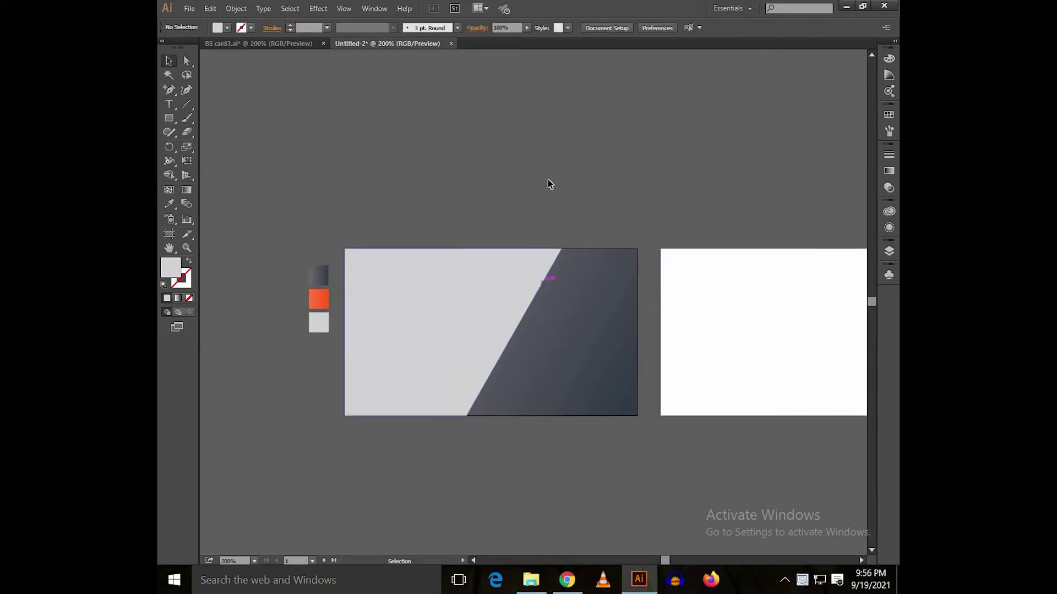
- Shift the diagonal edge's upper anchor back to the right along the card's top edge
click(542, 282)
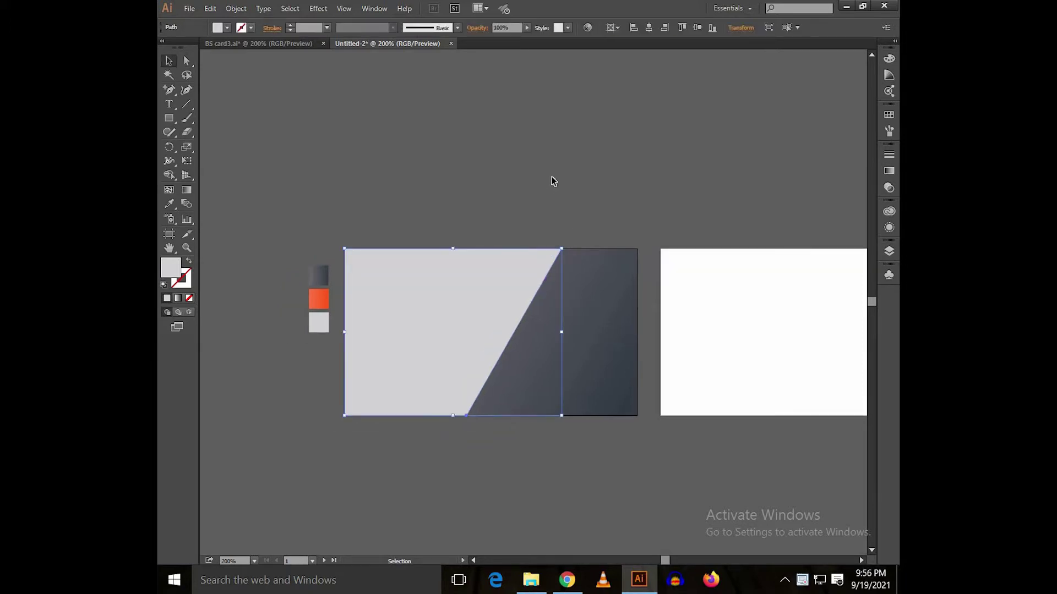
key(a)
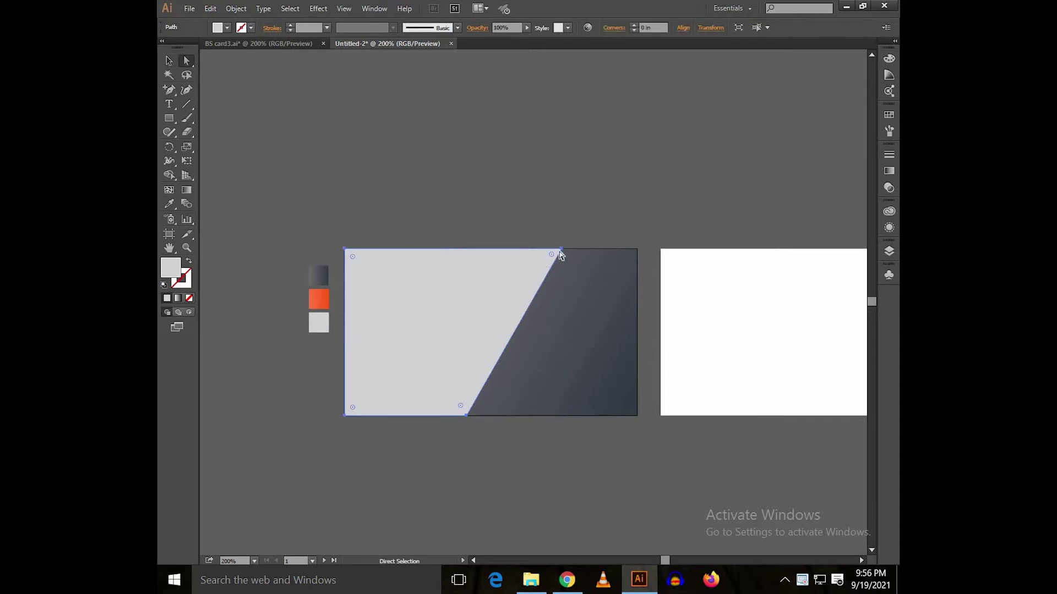
click(561, 249)
key(shift+Right)
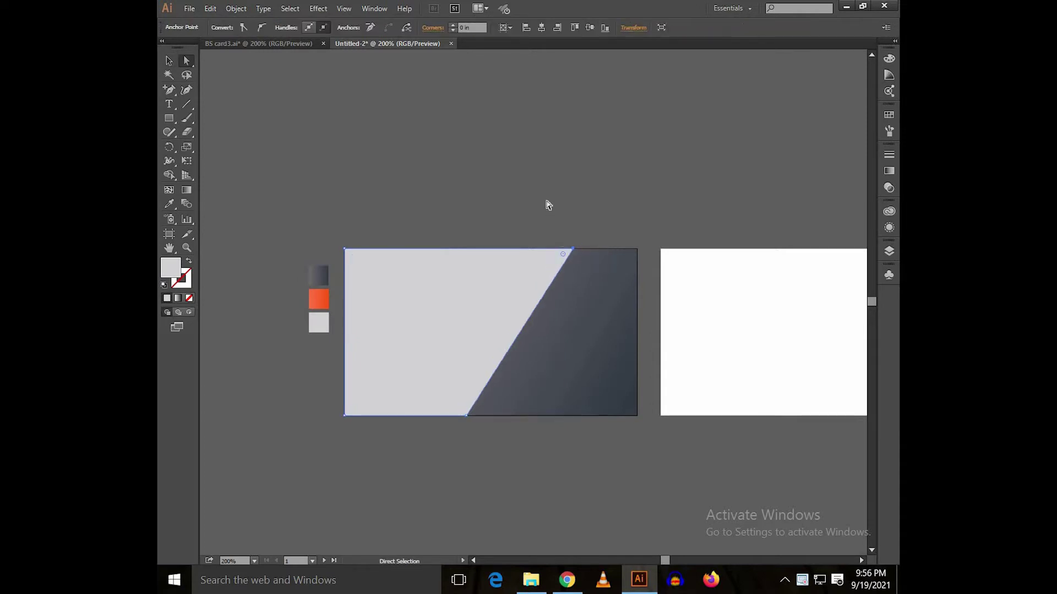
key(Left)
key(Left)
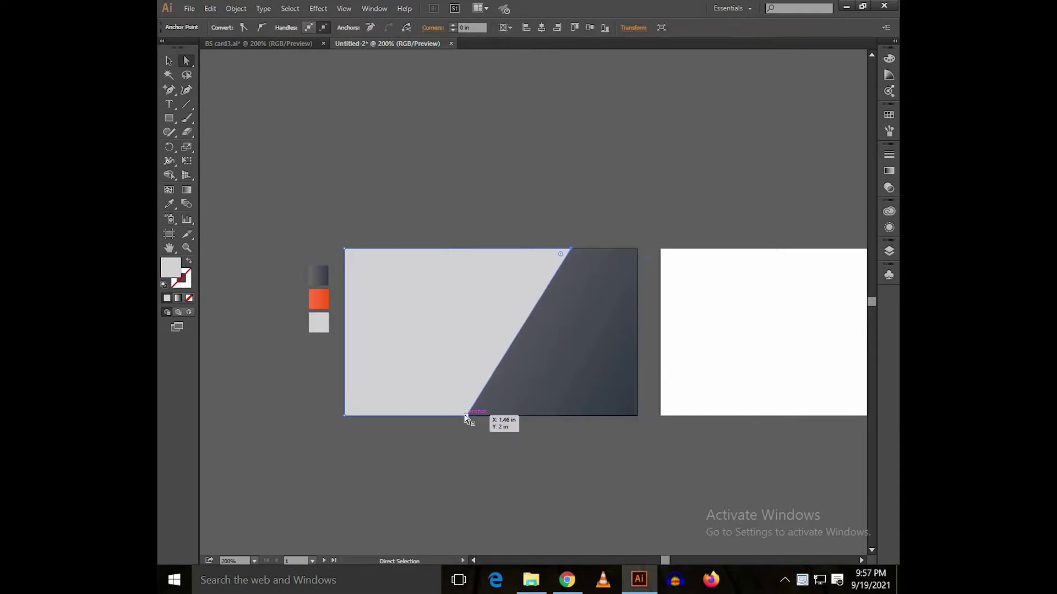
- Move the diagonal edge's lower anchor left along the card's bottom edge to make the edge slant more
click(468, 415)
key(Left)
key(Left)
key(Left)
key(Left)
key(Left)
key(Left)
key(Left)
key(Left)
key(Left)
key(Left)
key(Left)
key(Left)
key(Left)
key(Left)
key(Left)
key(Left)
key(Left)
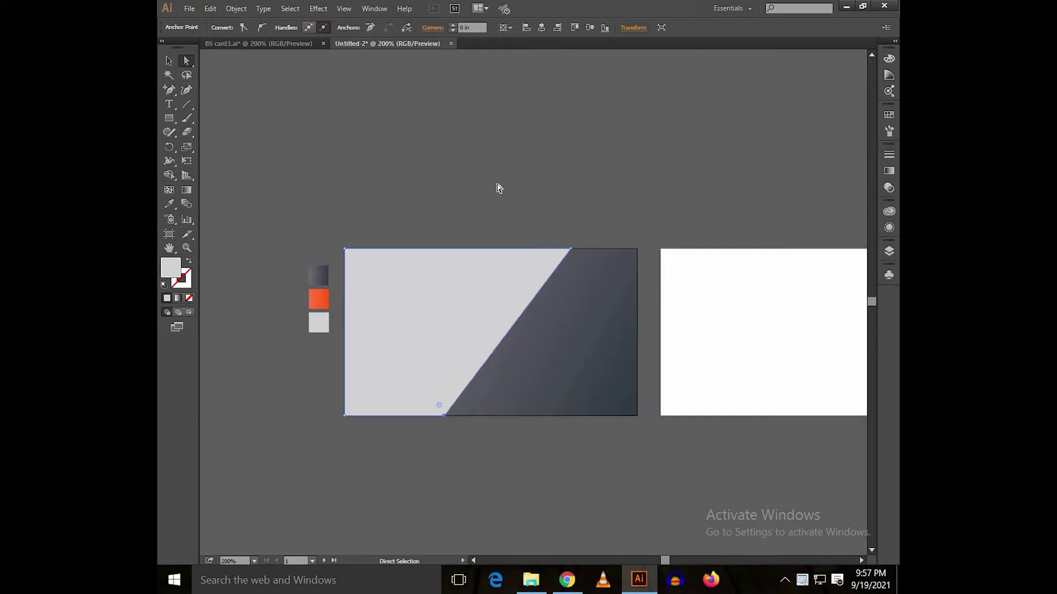
key(v)
click(502, 164)
- Draw a tall, narrow rectangle above the card and round its corners fully into a pill shape
drag(543, 124, 458, 237)
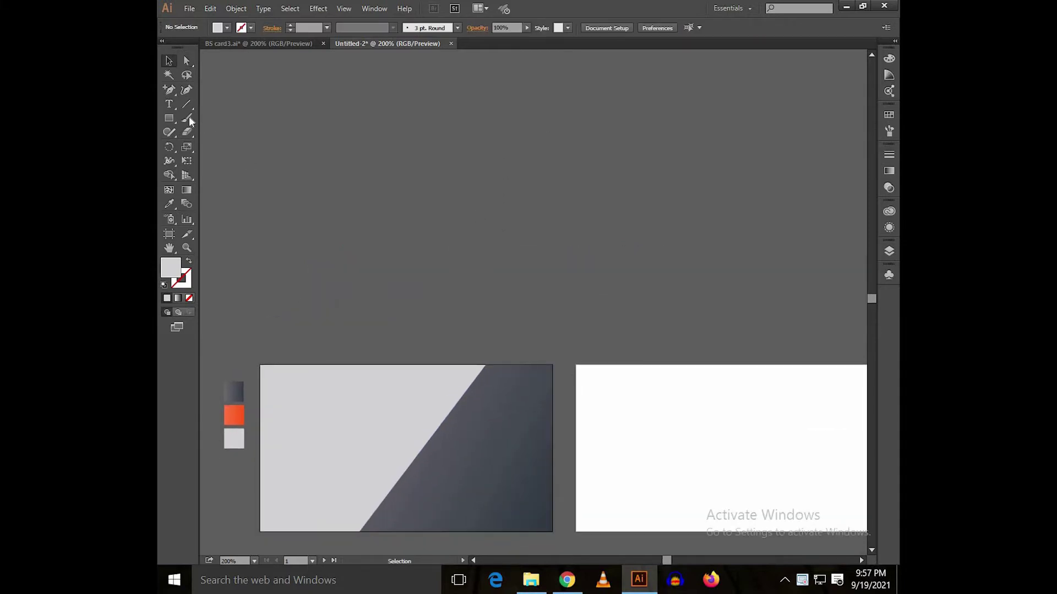
key(m)
drag(363, 114, 439, 359)
key(a)
drag(432, 122, 421, 235)
key(v)
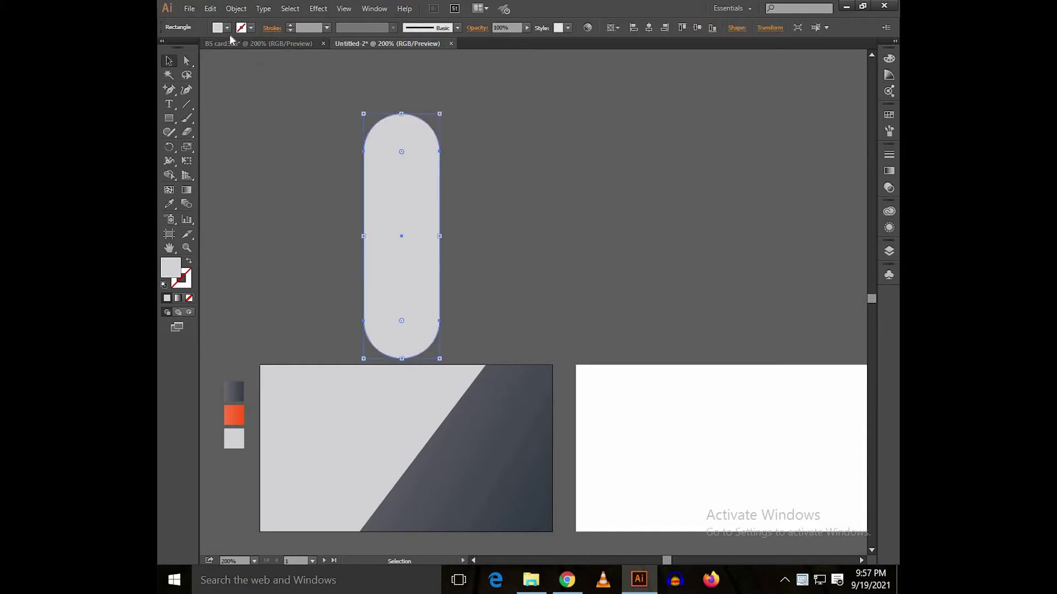
- Fill the pill shape with black
click(227, 28)
click(189, 48)
click(302, 250)
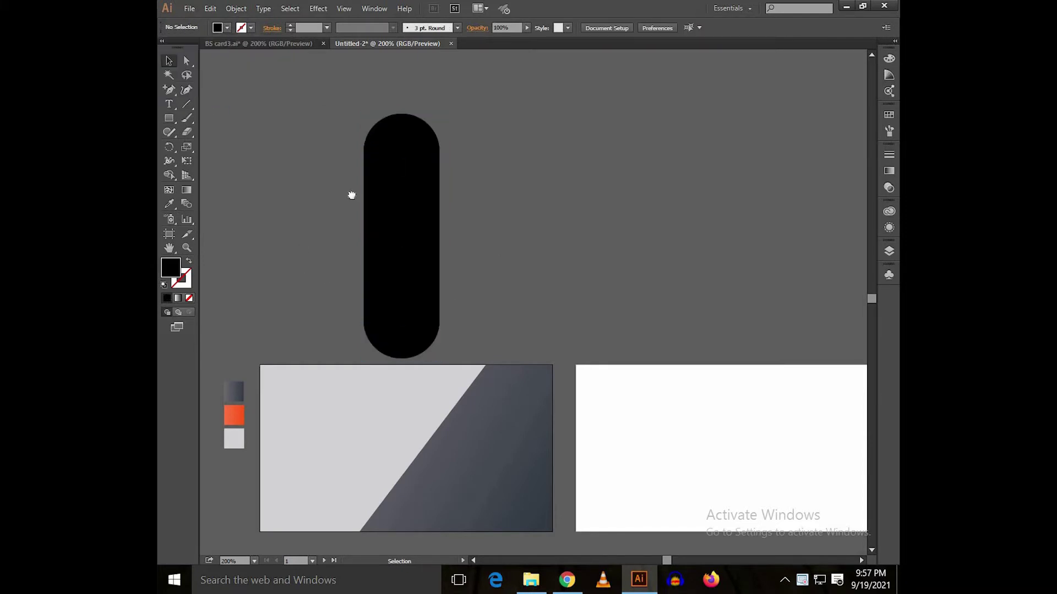
- Move the black pill onto the card and rotate it perpendicular to the diagonal edge, with its upper end overlapping the grey shape
drag(351, 196, 390, 62)
scroll(388, 158, up, 1)
drag(441, 143, 454, 285)
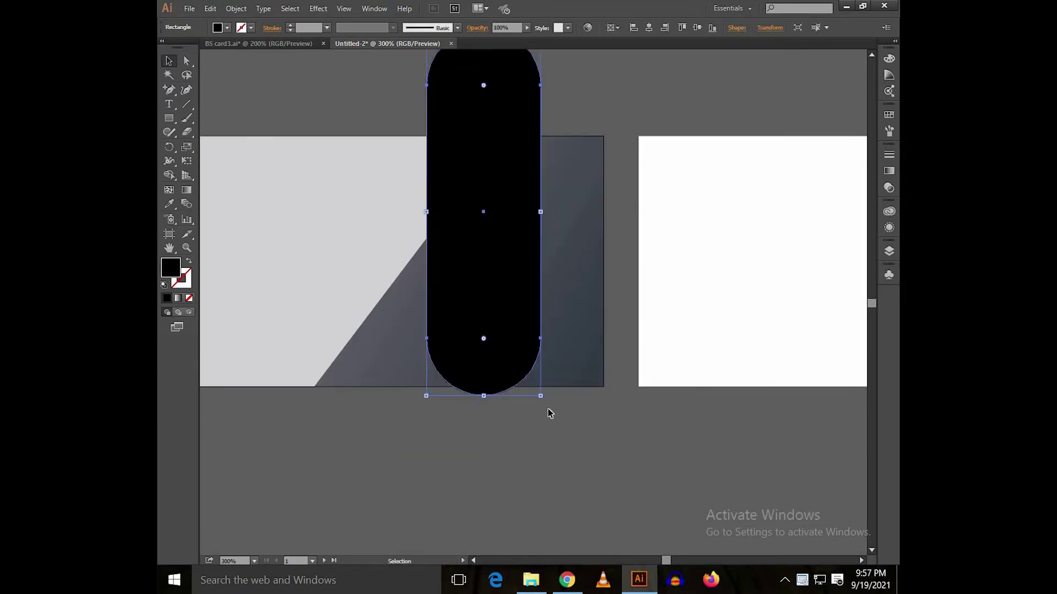
drag(596, 311, 635, 347)
drag(543, 273, 631, 467)
drag(574, 446, 566, 428)
drag(671, 498, 604, 419)
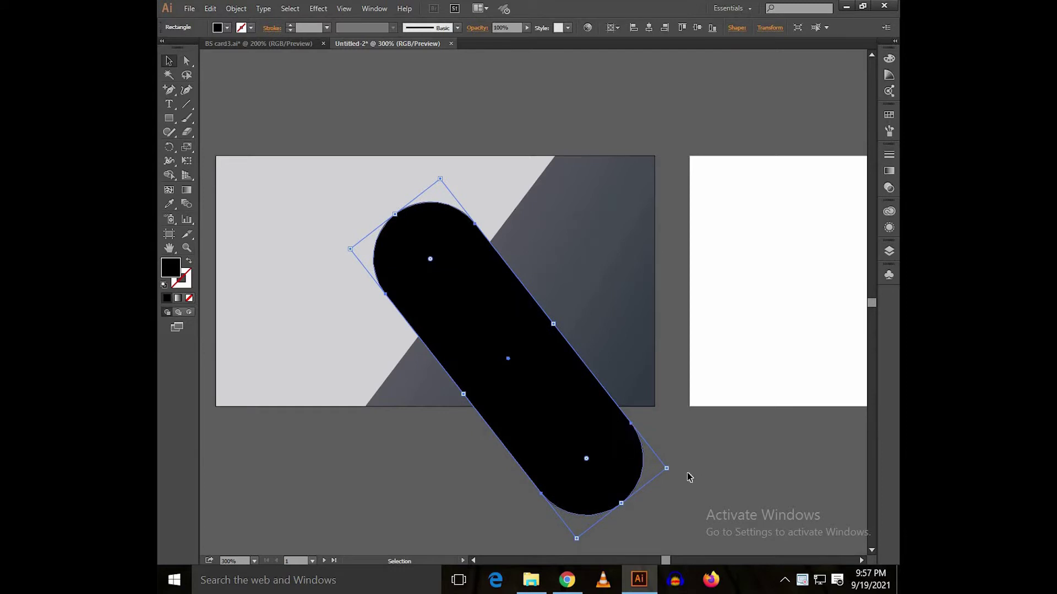
drag(675, 461, 666, 446)
drag(564, 396, 584, 366)
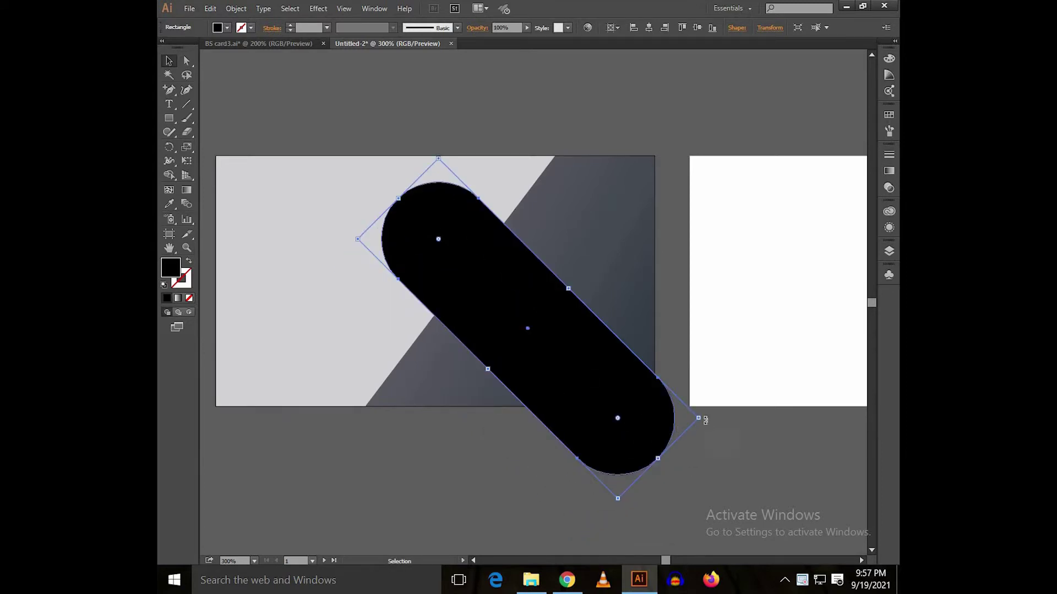
drag(708, 413, 725, 396)
drag(601, 354, 619, 375)
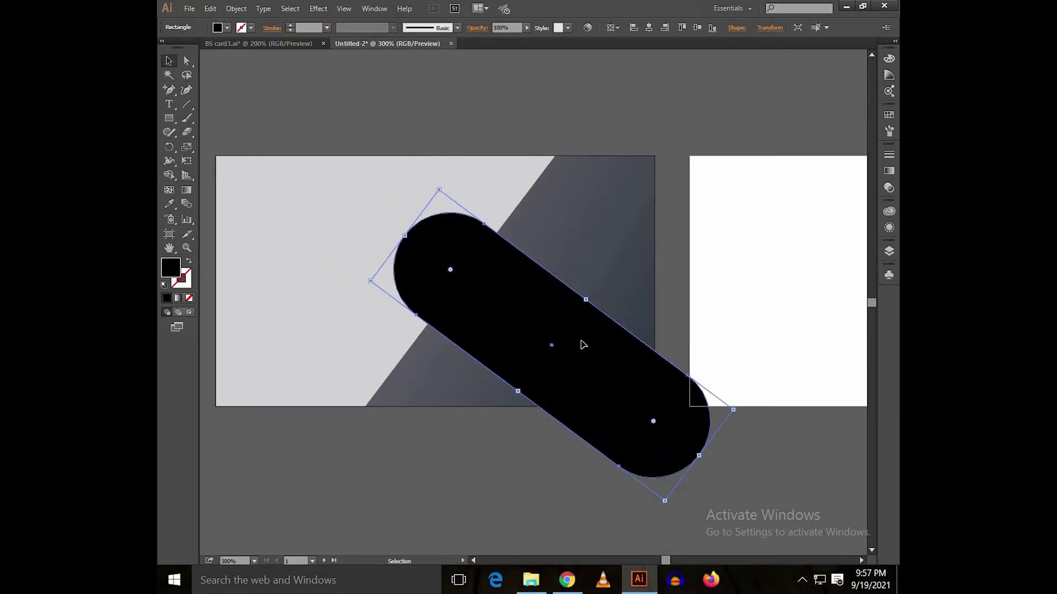
- Nudge the rotated pill slightly up and left to fine-tune its overlap with the grey shape
key(shift+Left)
key(shift+Up)
key(Right)
key(Right)
key(Right)
key(Right)
key(Right)
key(Down)
- Cut the pill out of the grey shape with Shape Builder, removing the whole pill
shift+click(499, 196)
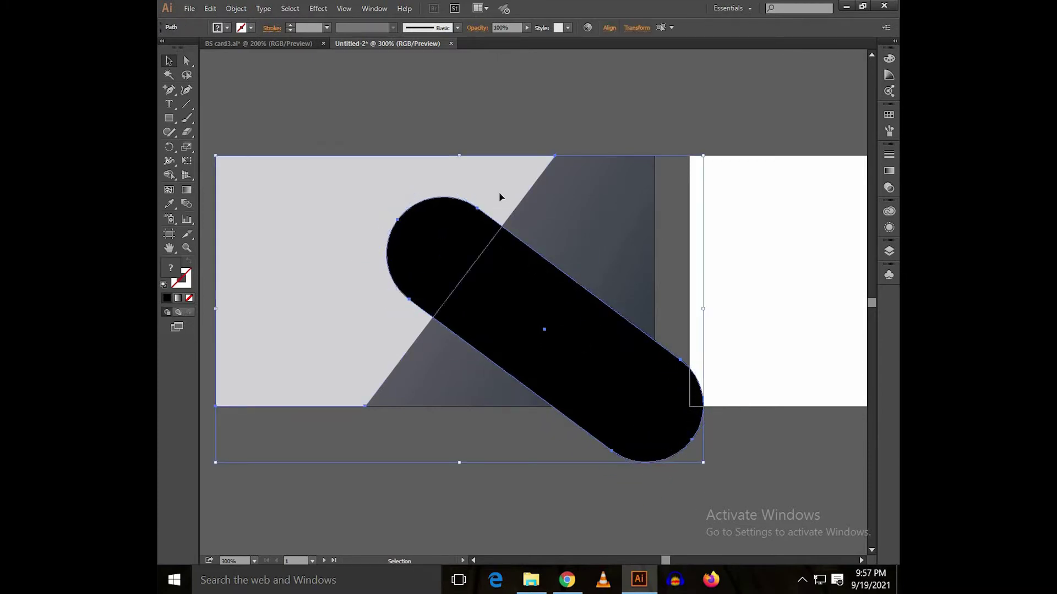
key(shift+m)
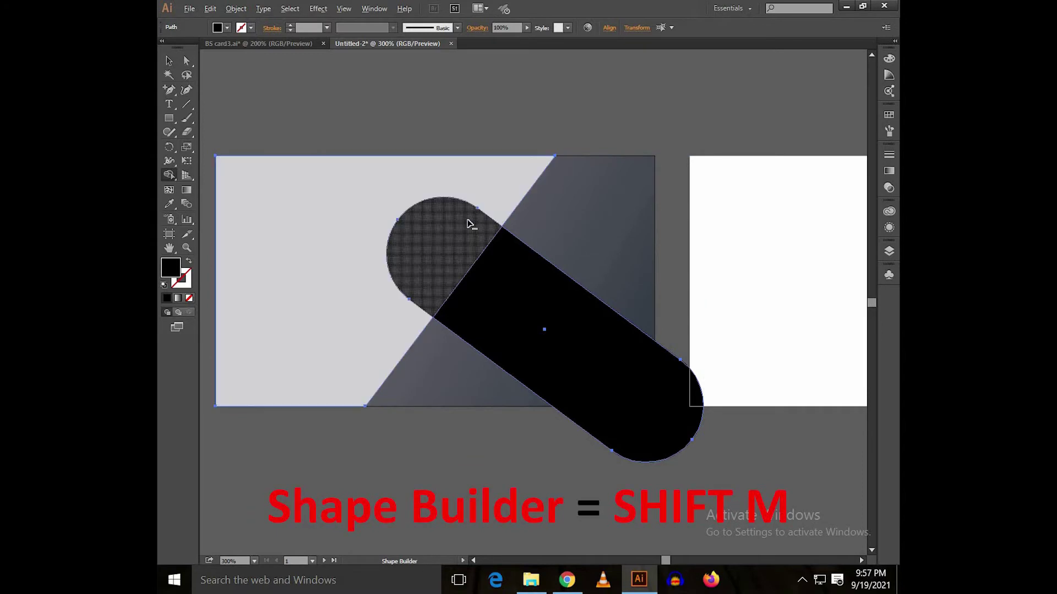
drag(527, 291, 625, 330)
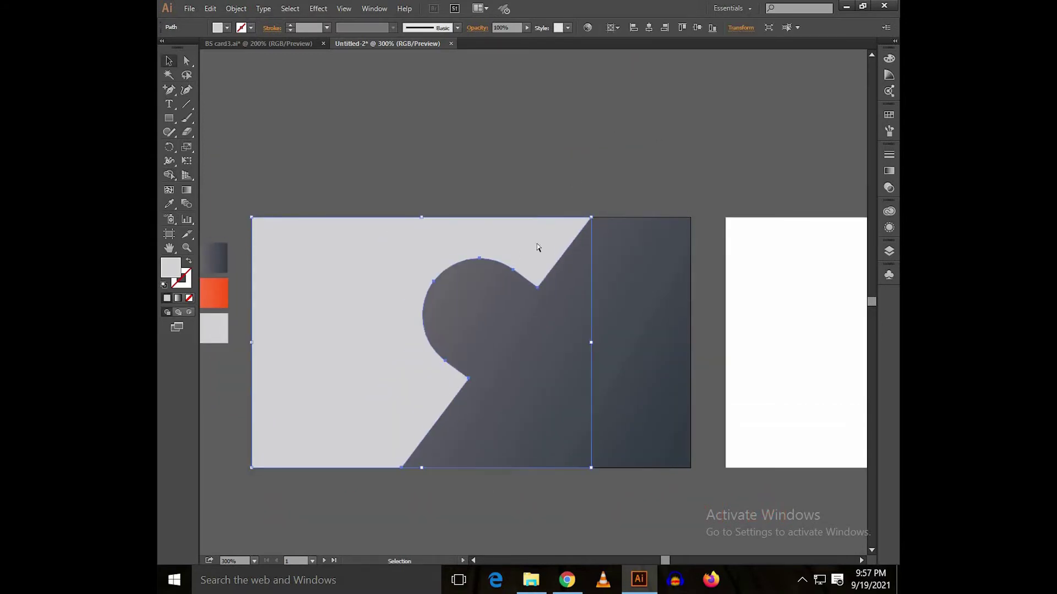
- Round the two sharp corners where the cutout meets the diagonal edge to a 0.21 in radius
key(a)
click(537, 286)
shift+click(467, 379)
drag(460, 382, 432, 385)
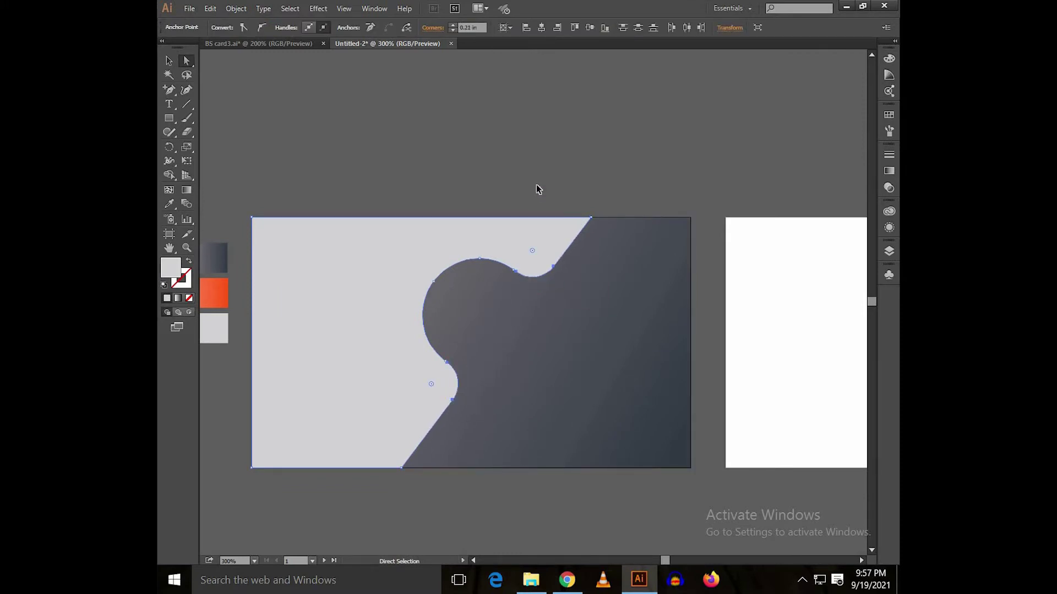
key(v)
click(538, 189)
- Shift the light-grey shape left past the card edge, then move its two outer left anchors back onto that edge
click(497, 234)
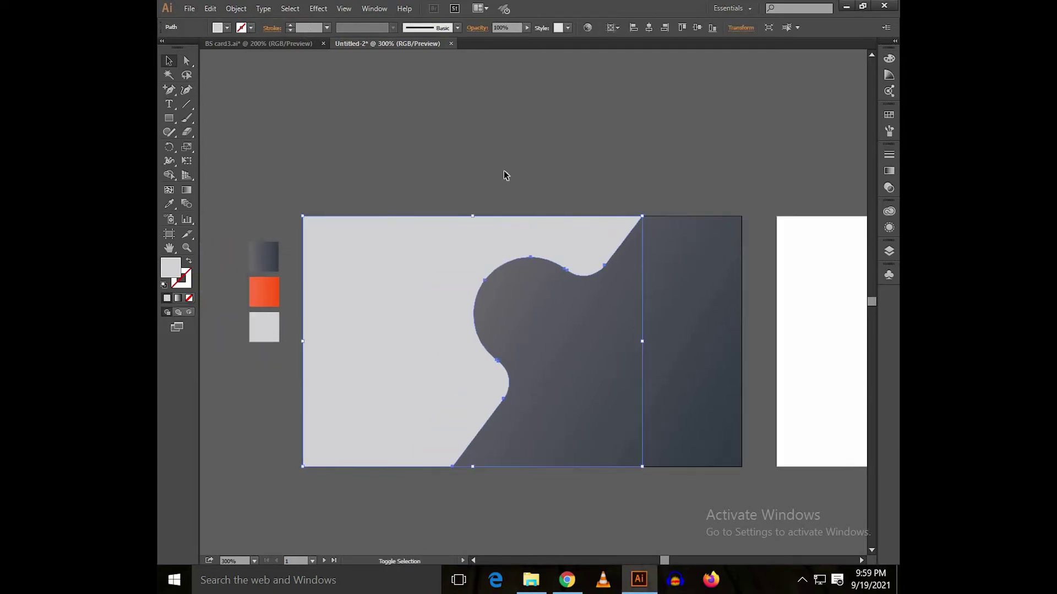
key(shift+Left)
key(a)
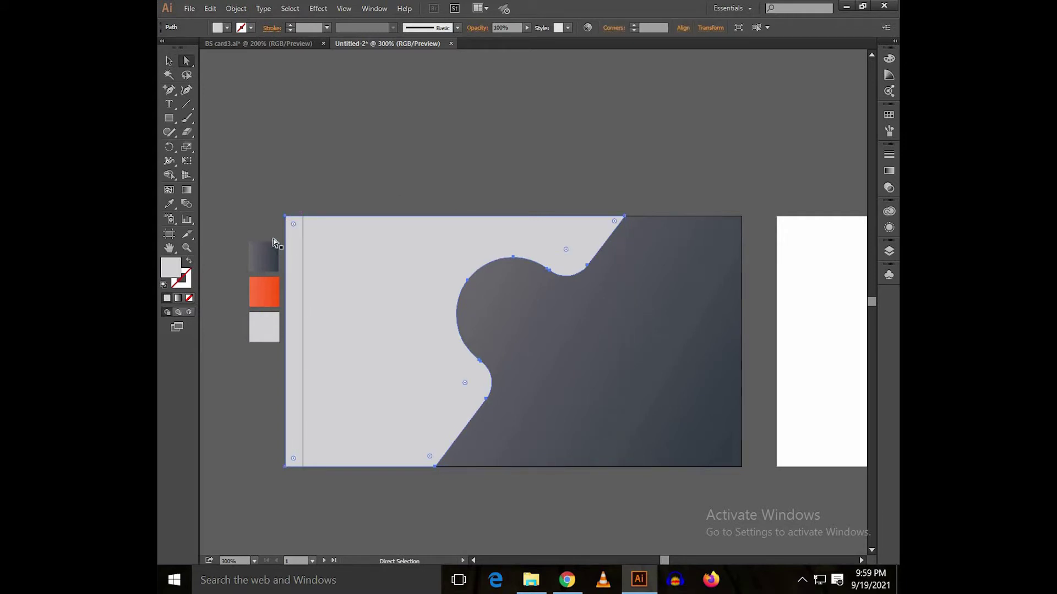
click(286, 216)
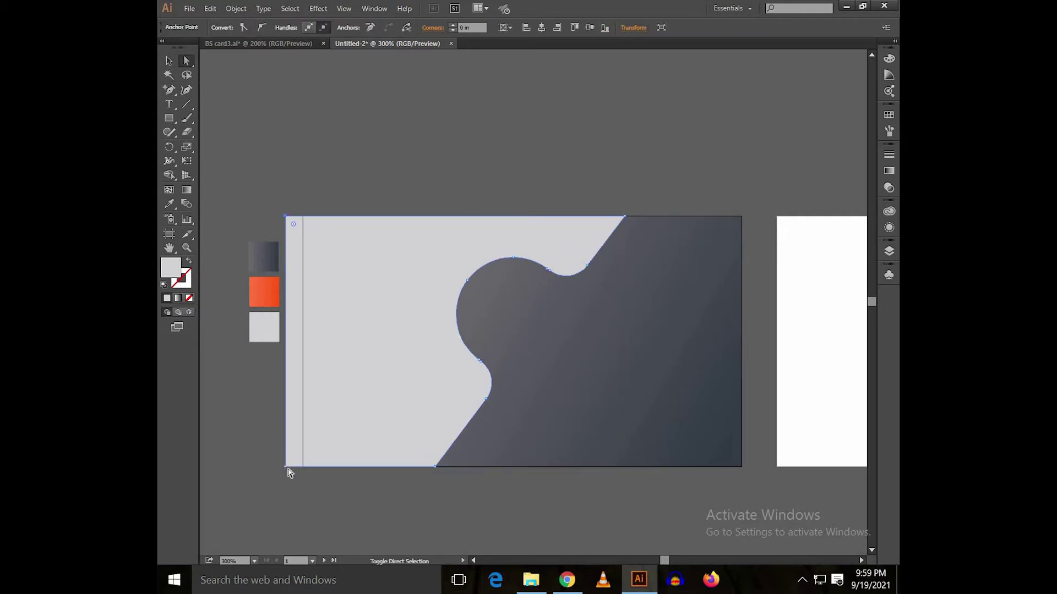
drag(287, 468, 305, 471)
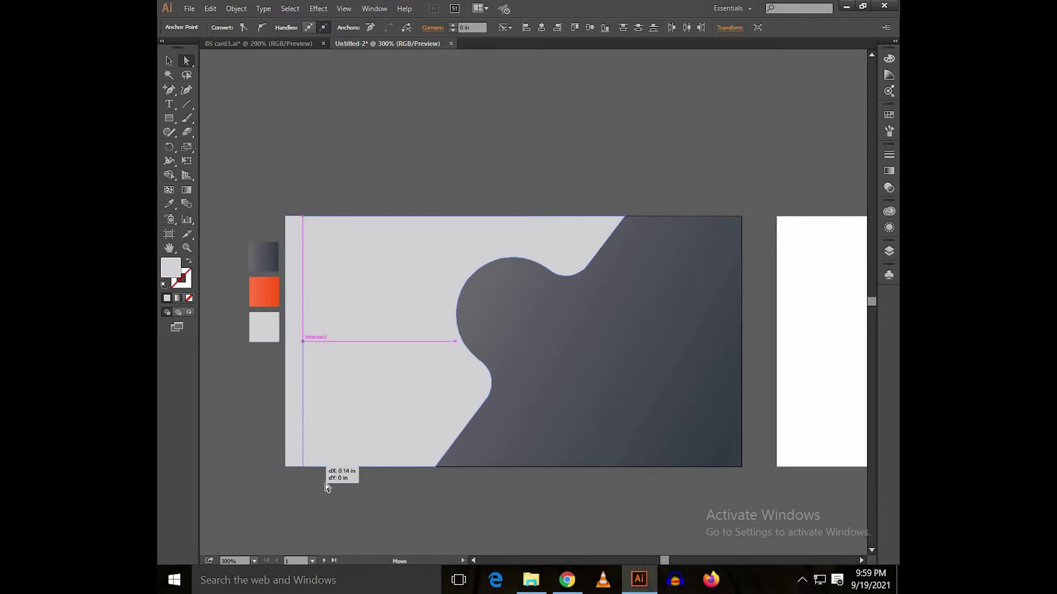
click(429, 516)
drag(436, 517, 406, 529)
key(v)
click(402, 411)
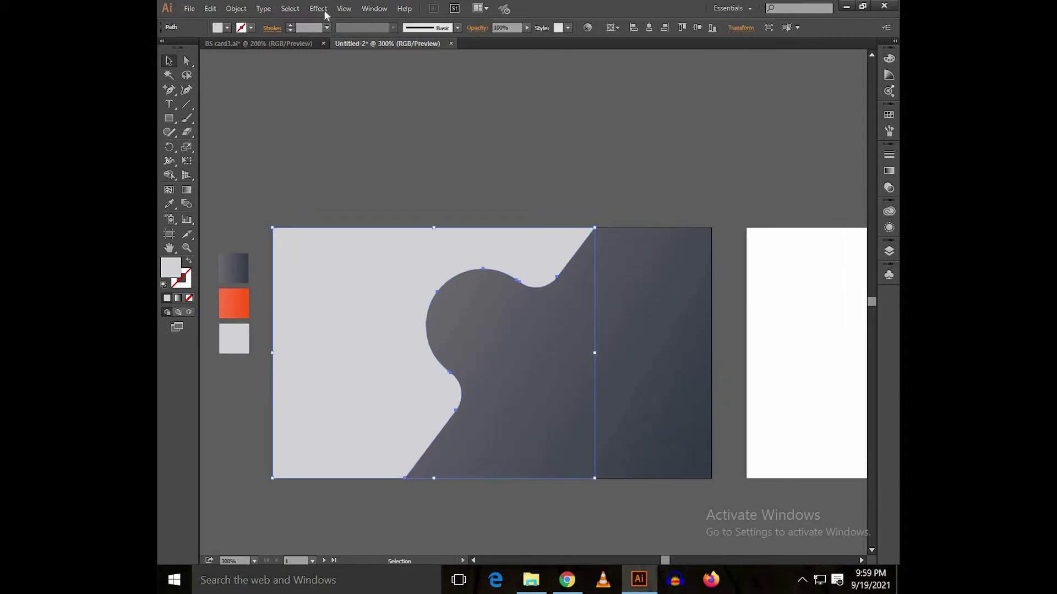
click(318, 9)
mouse_move(431, 193)
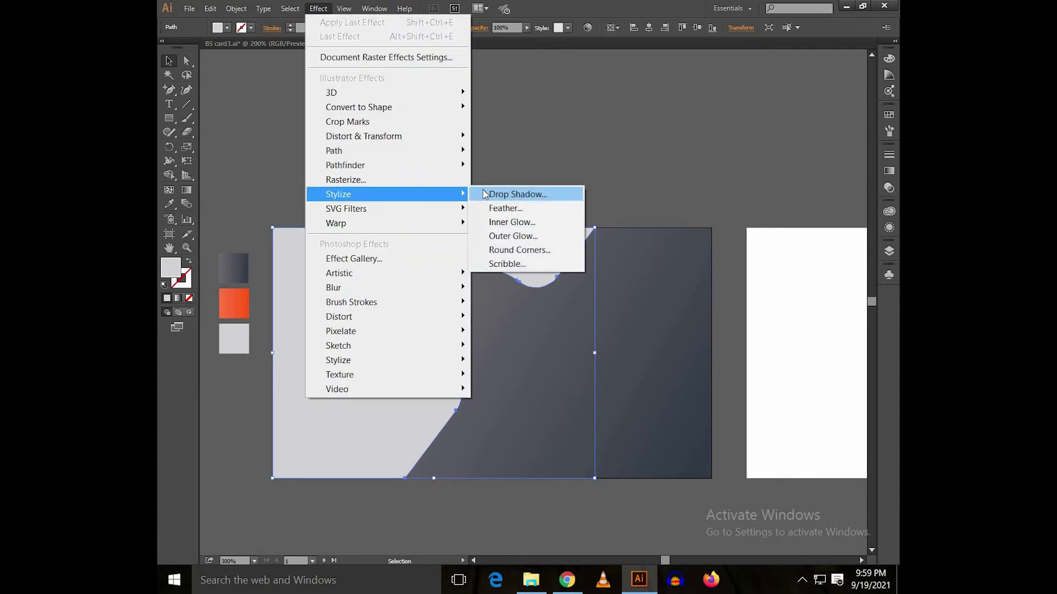
click(484, 193)
drag(774, 160, 653, 152)
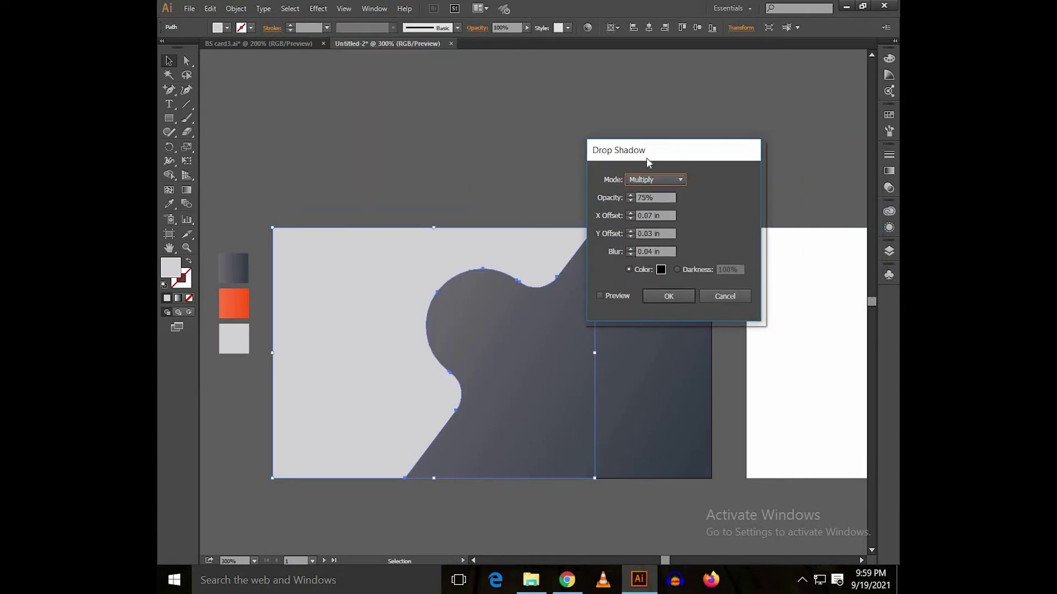
click(715, 296)
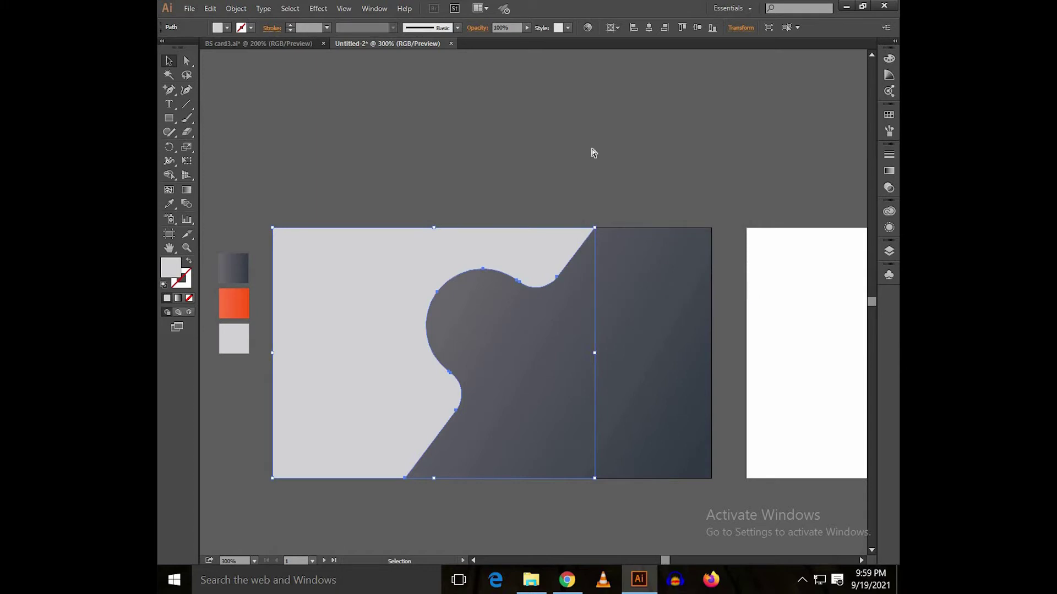
- Show the rulers and set the document's ruler units to pixels
key(ctrl+r)
right_click(587, 57)
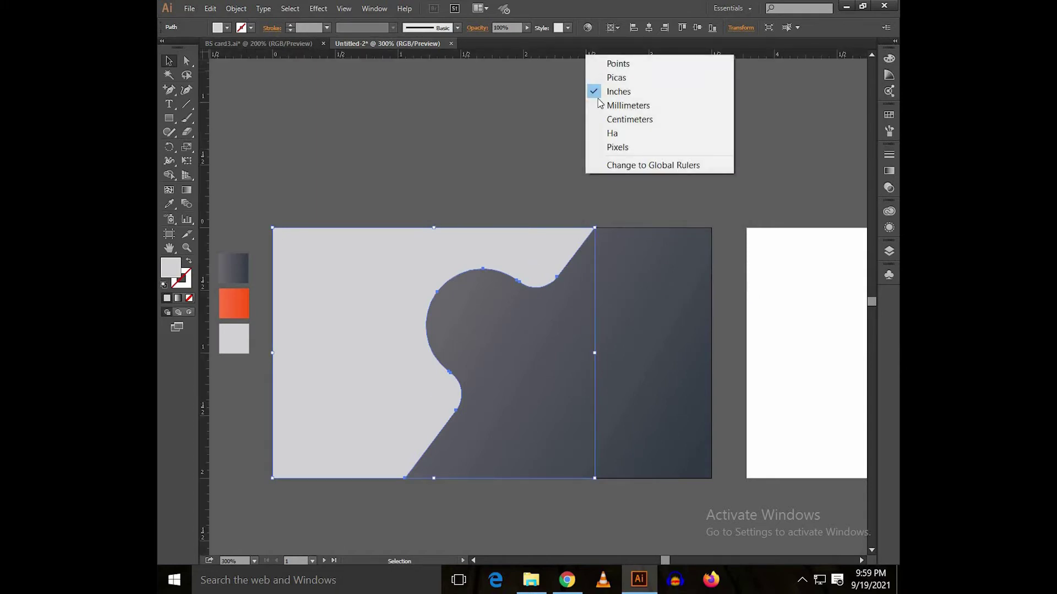
click(614, 149)
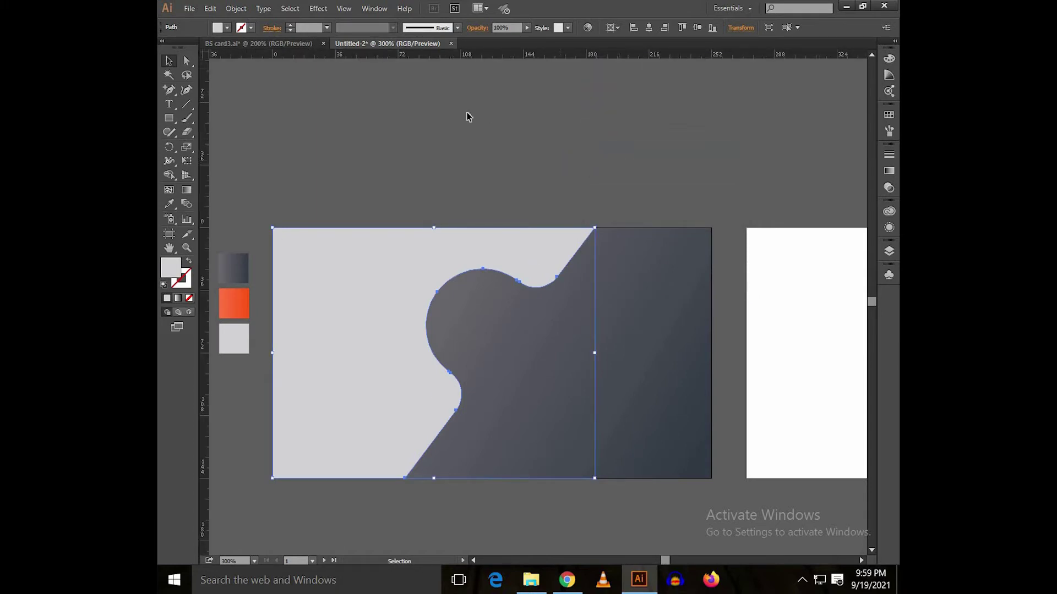
- Add a Multiply drop shadow to the light-grey shape with 75% opacity, 5 px X offset, 2 px Y offset and 3 px blur
click(318, 8)
mouse_move(429, 194)
click(501, 194)
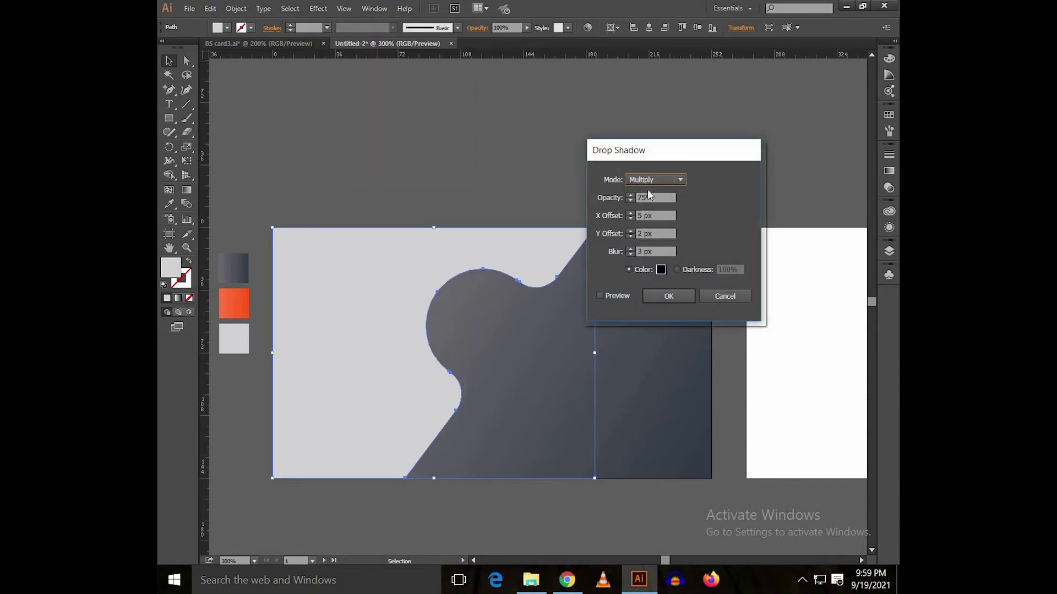
drag(660, 158, 699, 156)
click(659, 294)
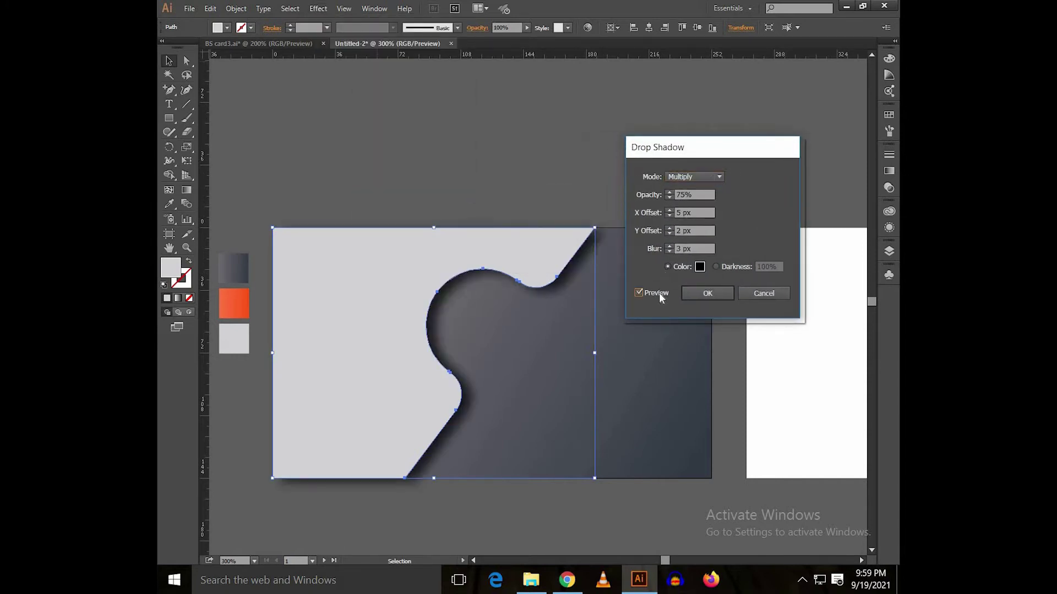
click(704, 293)
click(608, 201)
- Draw a circle inside the curved cutout and fill it with the orange gradient sampled from the swatch beside the card
drag(467, 162, 498, 178)
drag(169, 121, 207, 144)
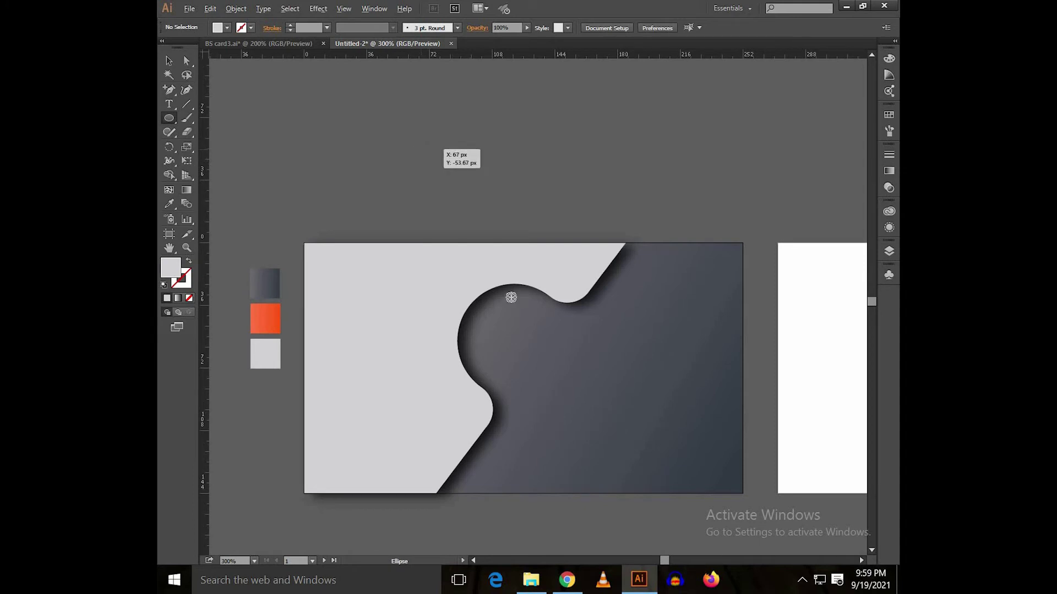
drag(519, 353, 613, 387)
key(v)
scroll(521, 363, up, 1)
key(i)
click(276, 323)
click(266, 320)
key(v)
drag(587, 194, 531, 134)
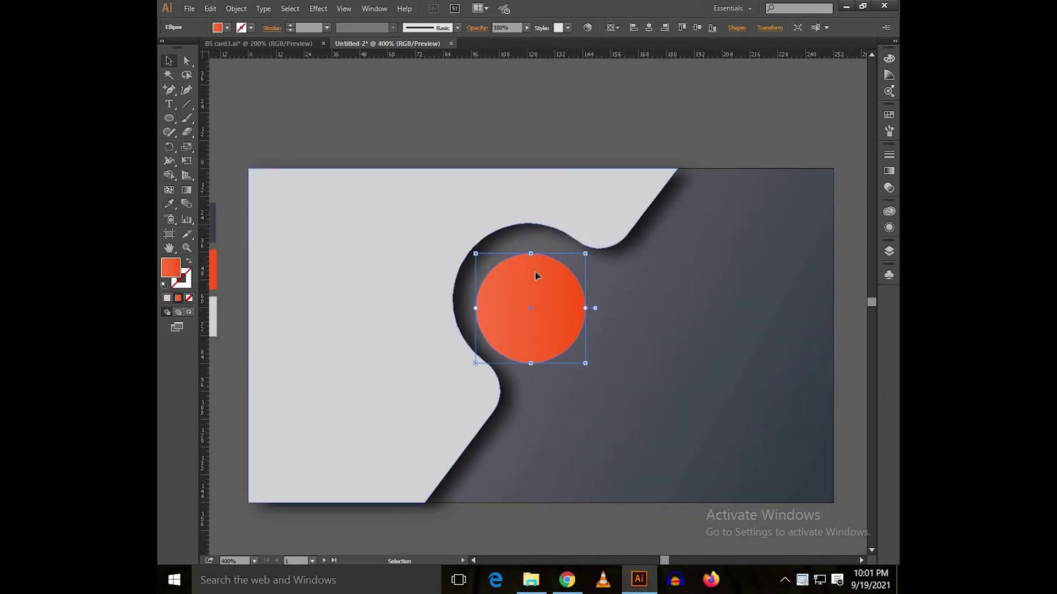
- Shrink the orange circle slightly and nudge it up to sit centred in the curved cutout
scroll(544, 286, up, 2)
drag(588, 389, 562, 389)
drag(603, 442, 586, 424)
key(Up)
key(Up)
key(Up)
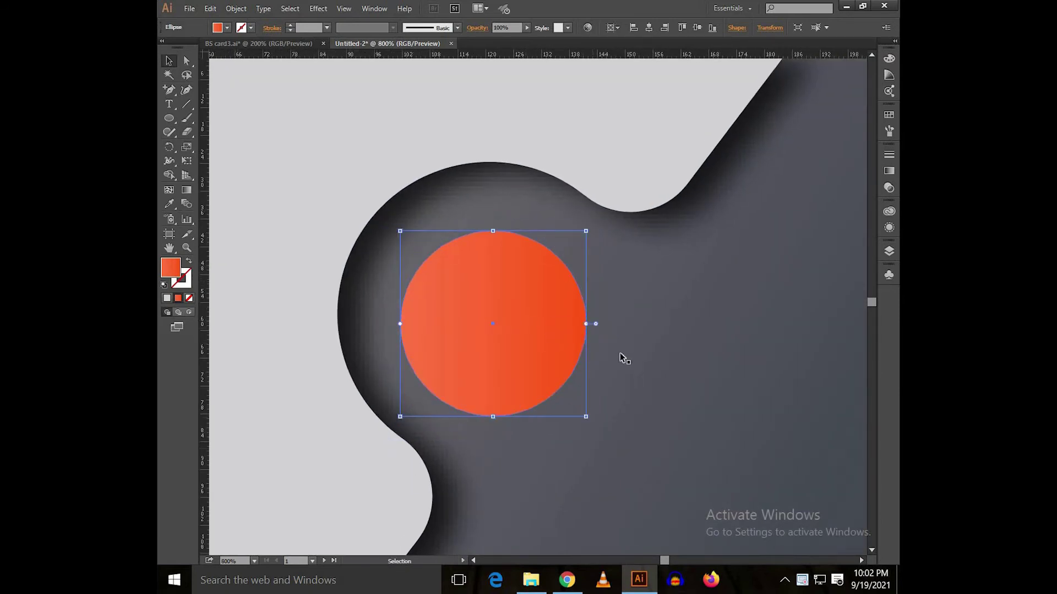
scroll(517, 217, down, 5)
drag(580, 113, 497, 196)
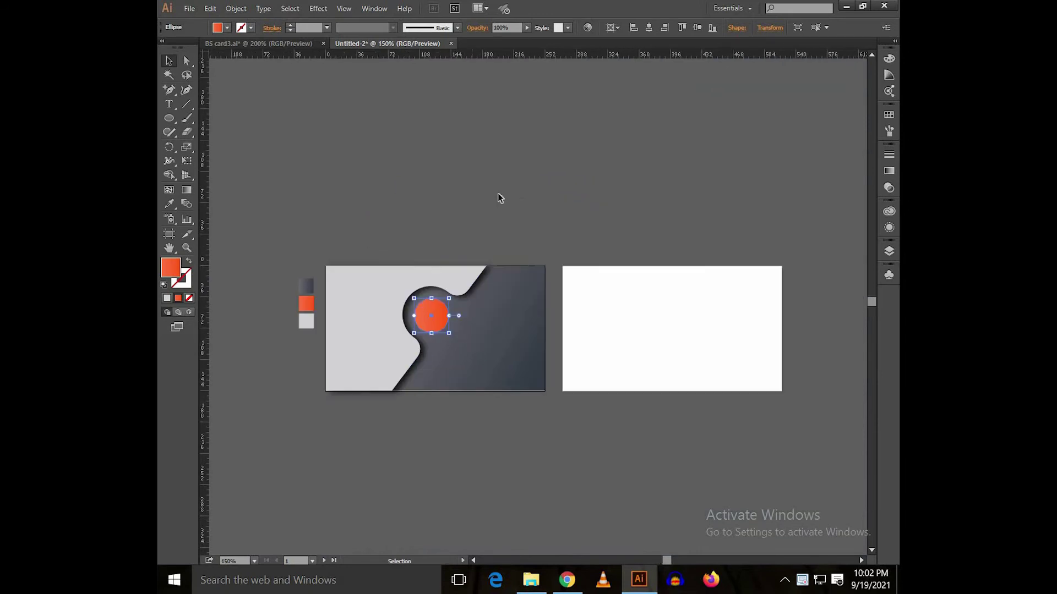
click(497, 196)
- Move the dark end stop of the card background's gradient inward to spread the dark tone over more of the card
scroll(512, 313, up, 2)
drag(515, 321, 602, 324)
click(600, 320)
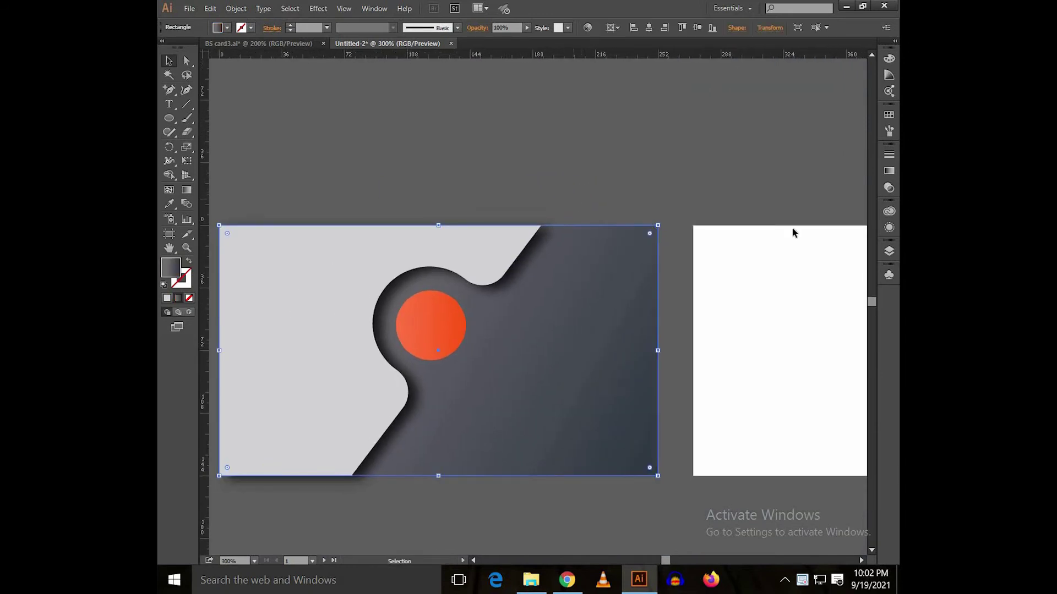
click(888, 171)
click(782, 236)
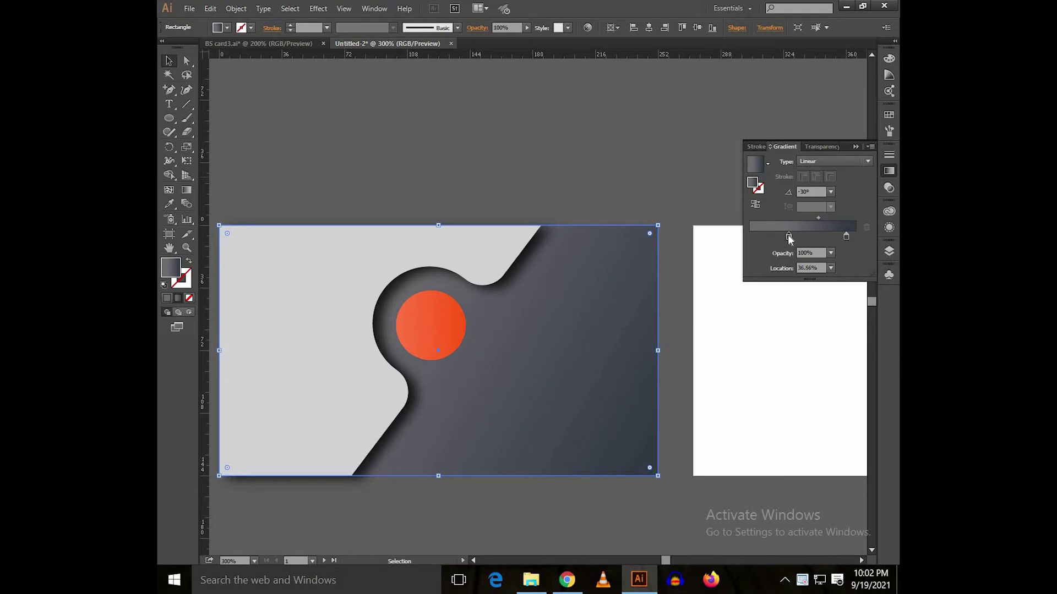
drag(838, 238, 797, 234)
click(855, 146)
drag(597, 166, 634, 130)
click(633, 131)
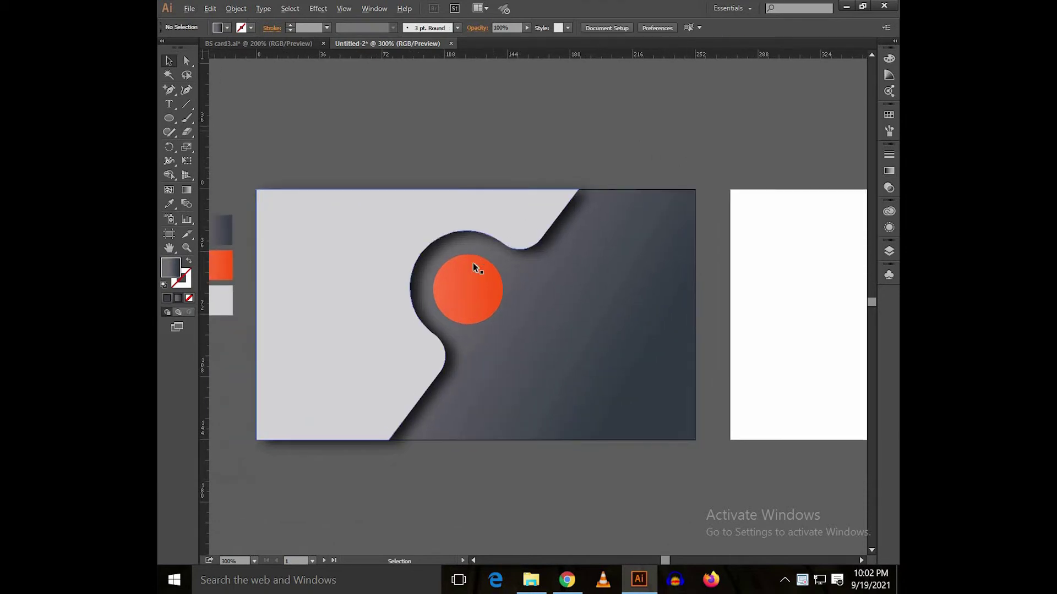
- Enlarge the orange circle about its centre to nearly fill the cutout, and nudge it slightly left and up
scroll(473, 262, up, 3)
click(509, 385)
drag(533, 434, 552, 452)
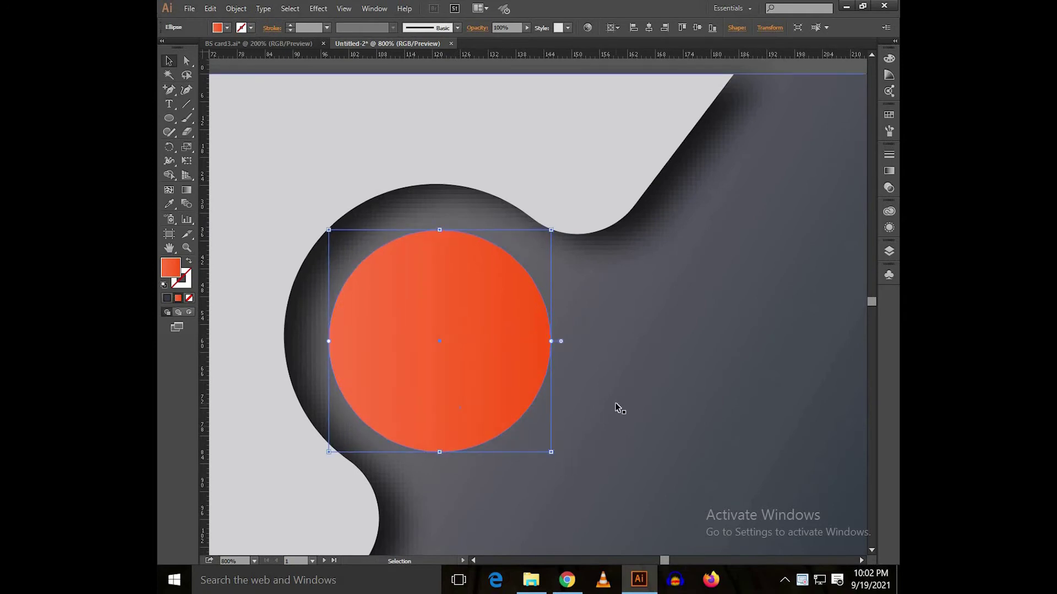
key(Left)
key(Up)
scroll(568, 305, down, 3)
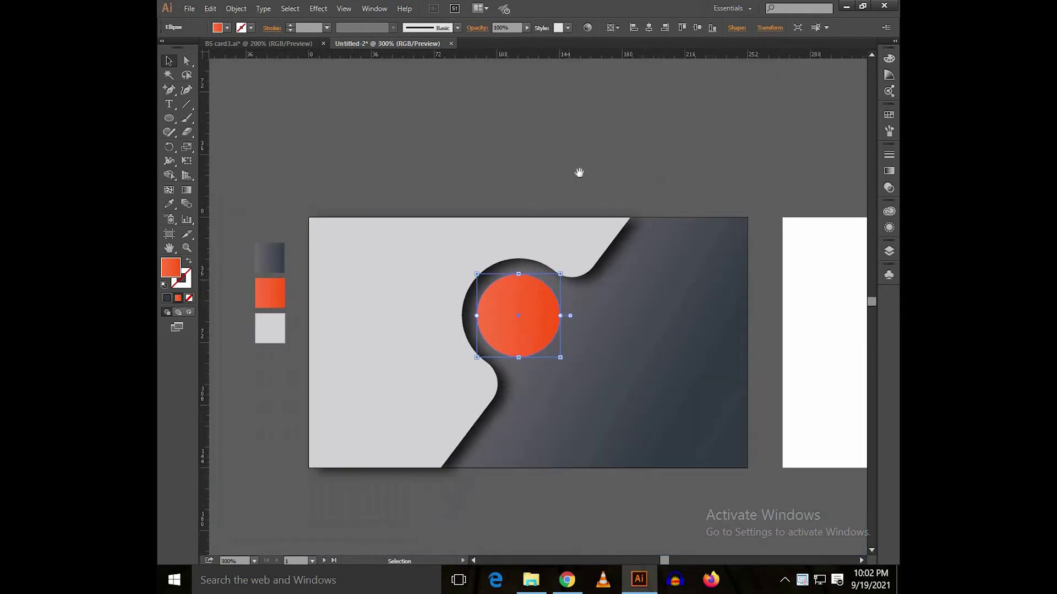
click(577, 173)
drag(580, 207, 519, 214)
- Add a Multiply drop shadow to the orange circle with 75% opacity, 3 px X offset, 2 px Y offset and 2 px blur
click(469, 315)
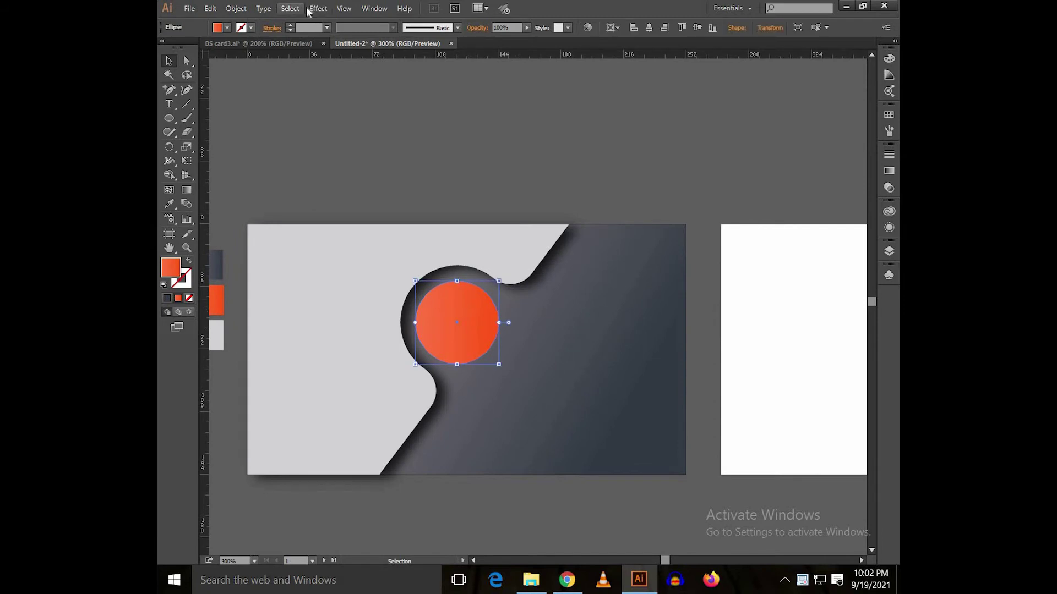
click(319, 8)
click(488, 195)
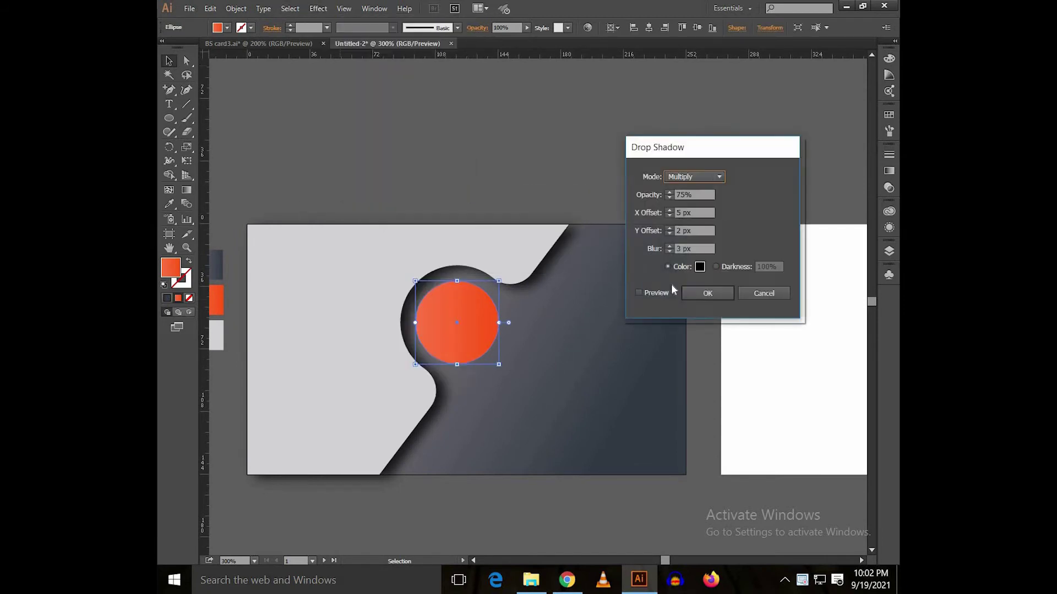
click(659, 291)
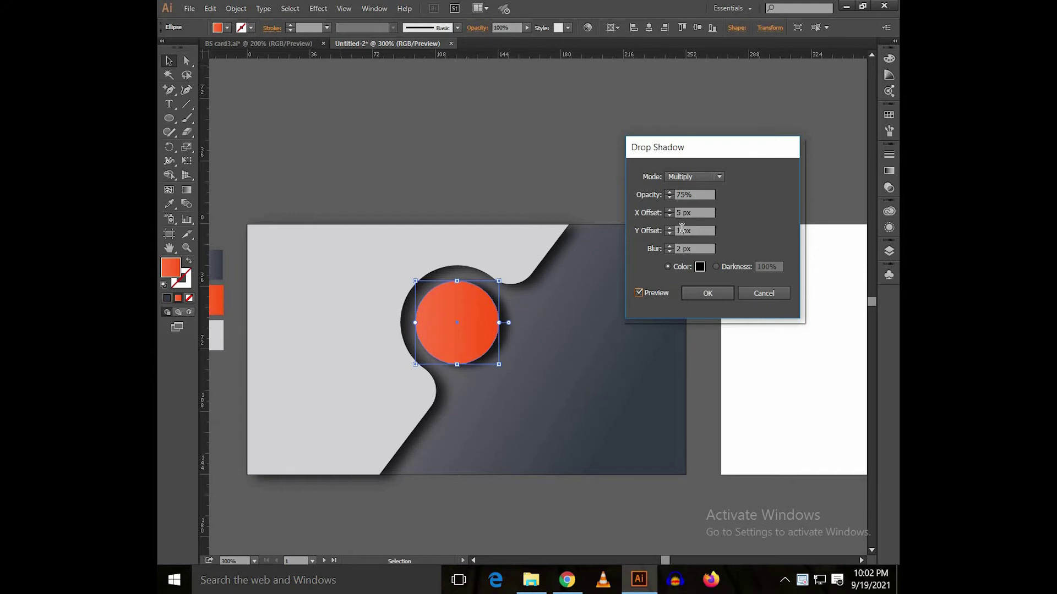
text(3)
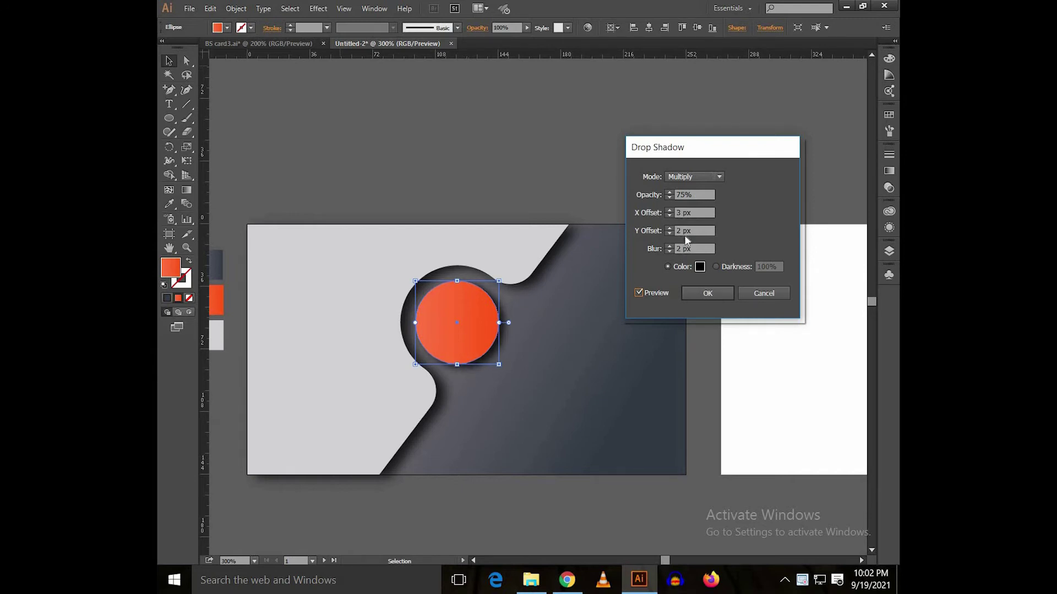
text(1)
key(Up)
click(708, 293)
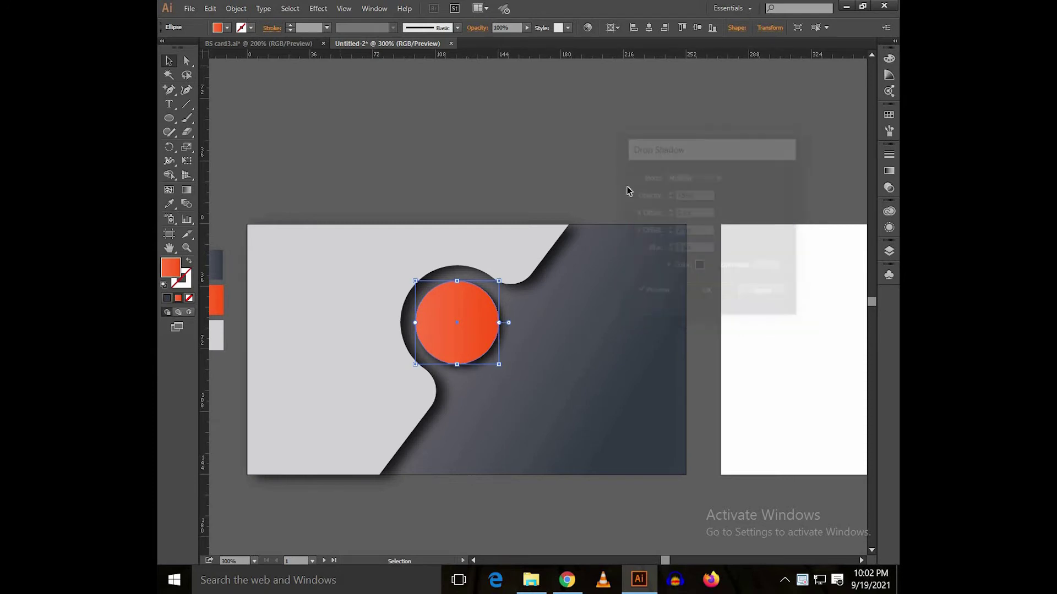
click(628, 189)
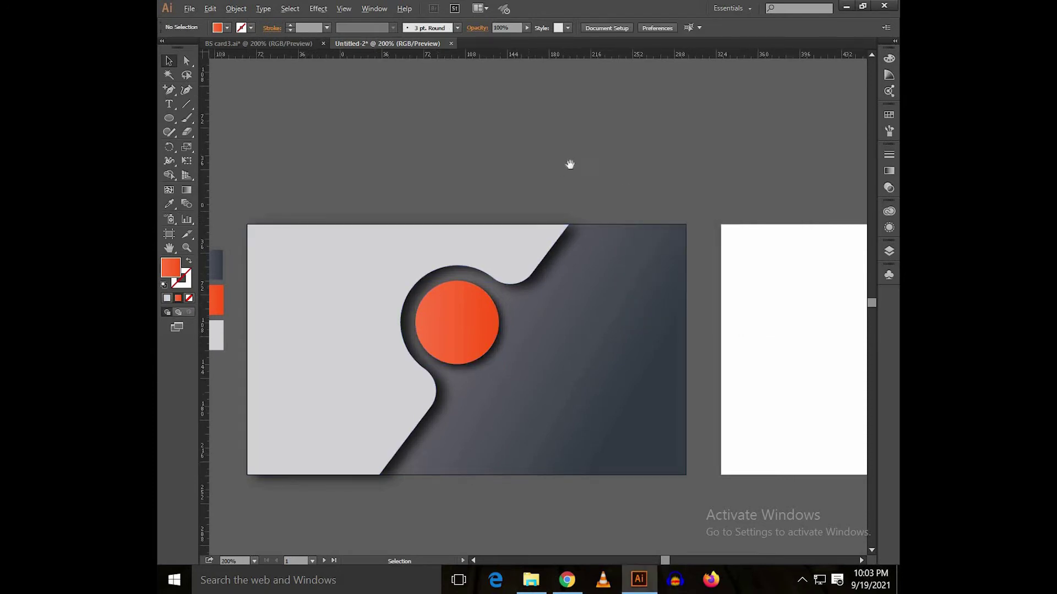
- Duplicate the dark gradient background onto the second artboard and place a copy of the light-grey shape over its left edge
key(ctrl+minus)
drag(472, 287, 615, 301)
click(516, 291)
drag(504, 237, 577, 245)
drag(532, 302, 506, 310)
key(shift+Left)
key(shift+Left)
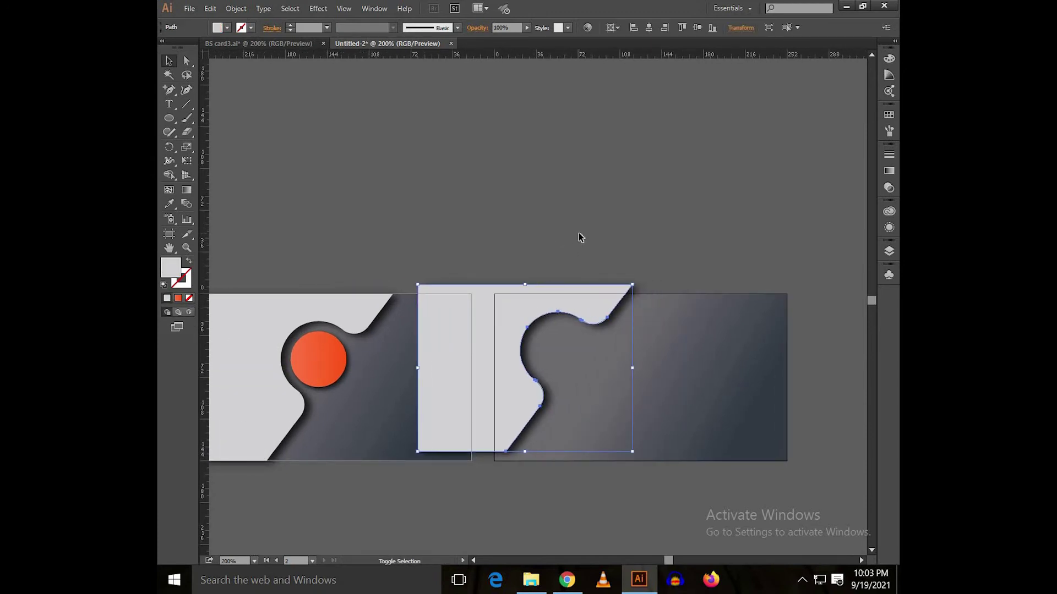
key(shift+Right)
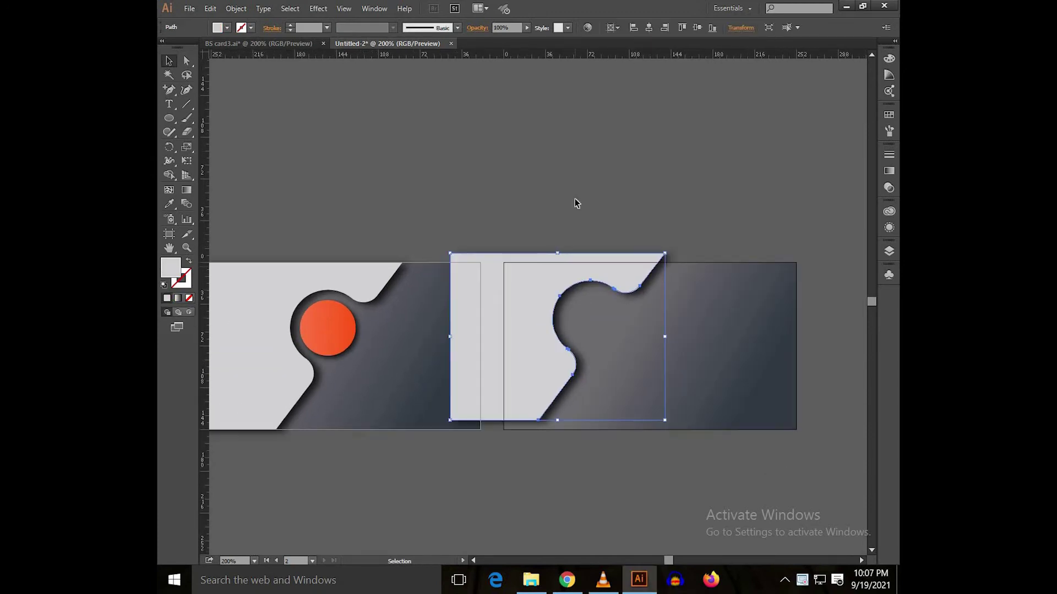
click(569, 250)
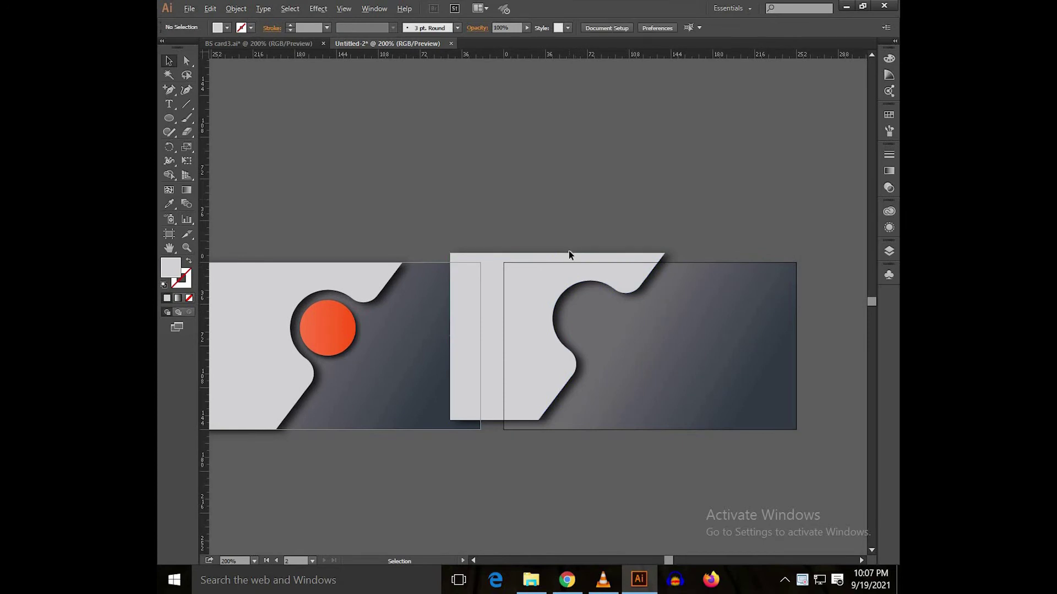
- Scale down the grey shape copy proportionally and place it slightly above the second card's upper edge
key(ctrl+=)
drag(644, 151, 620, 193)
click(559, 275)
key(ctrl+minus)
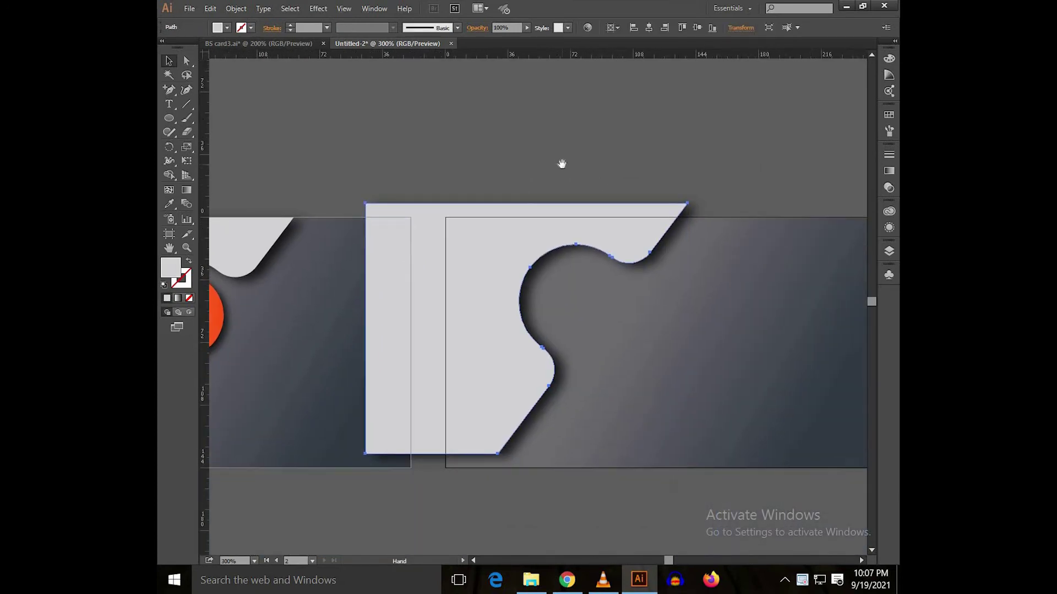
key(shift+Down)
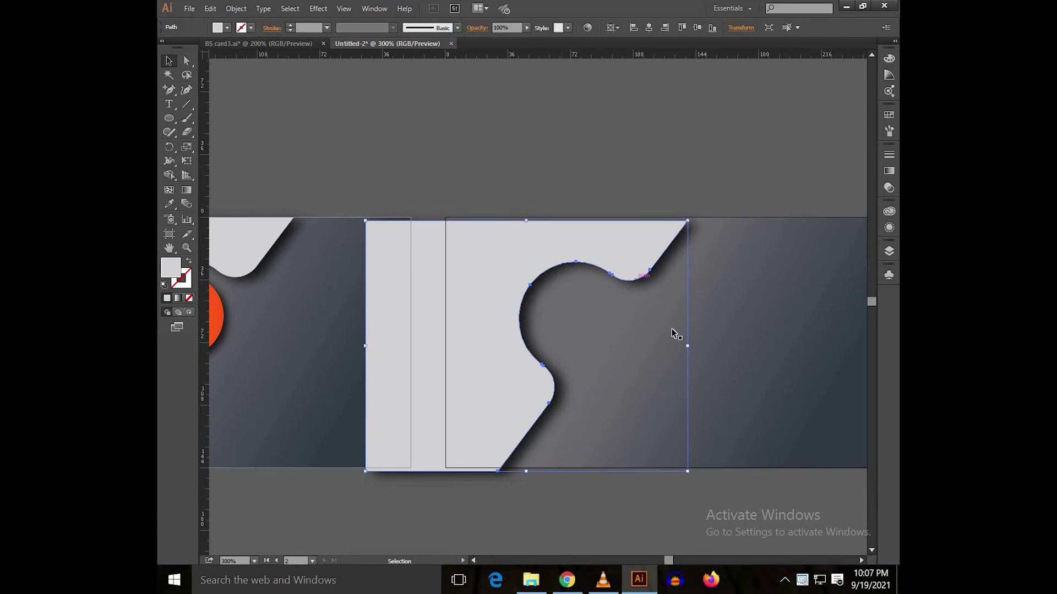
drag(688, 346, 665, 361)
key(shift+Up)
key(shift+Up)
key(shift+Left)
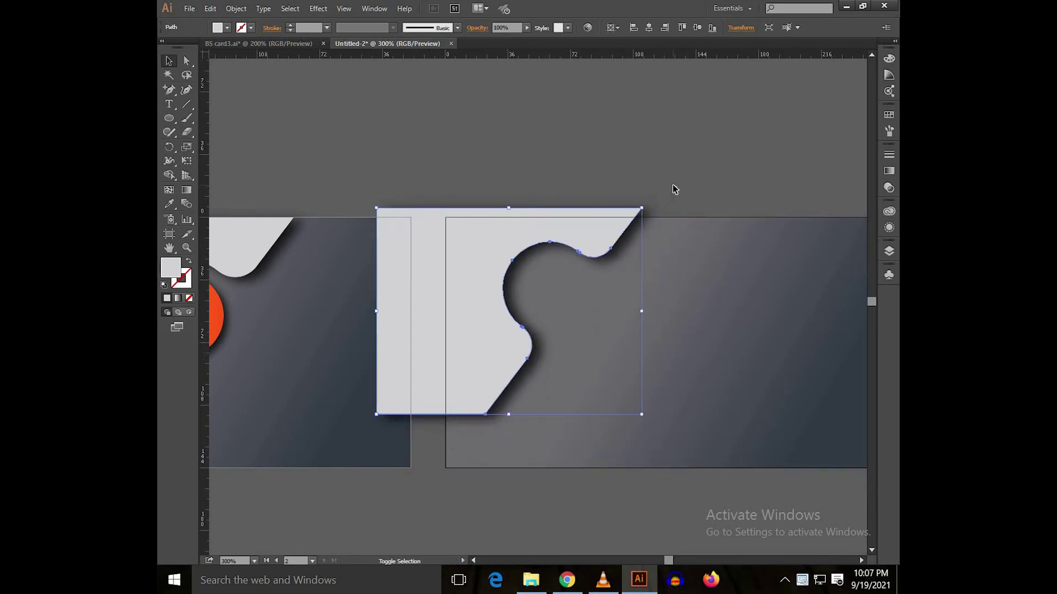
- Nudge the scaled grey copy slightly up and further left over the second card's left edge
key(Up)
key(Left)
key(Left)
key(Right)
key(Up)
key(Left)
key(Left)
key(Left)
key(Left)
key(Left)
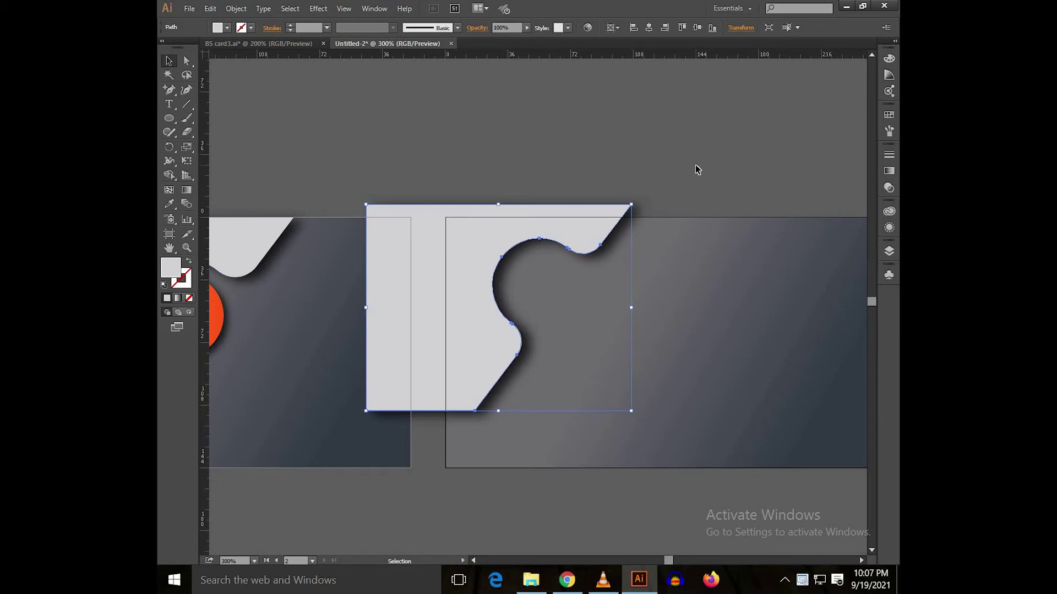
key(Right)
- Enlarge the grey copy slightly from its lower-right corner and fine-tune its horizontal position
drag(629, 411, 643, 419)
key(shift+Left)
key(Right)
key(shift+Right)
key(Left)
key(Left)
key(Left)
- Move the lower anchor of the grey copy's diagonal edge down and left onto the second card's left edge
drag(602, 164, 689, 319)
key(ctrl+shift+a)
key(a)
click(483, 382)
click(476, 419)
drag(473, 425, 446, 443)
key(v)
click(486, 177)
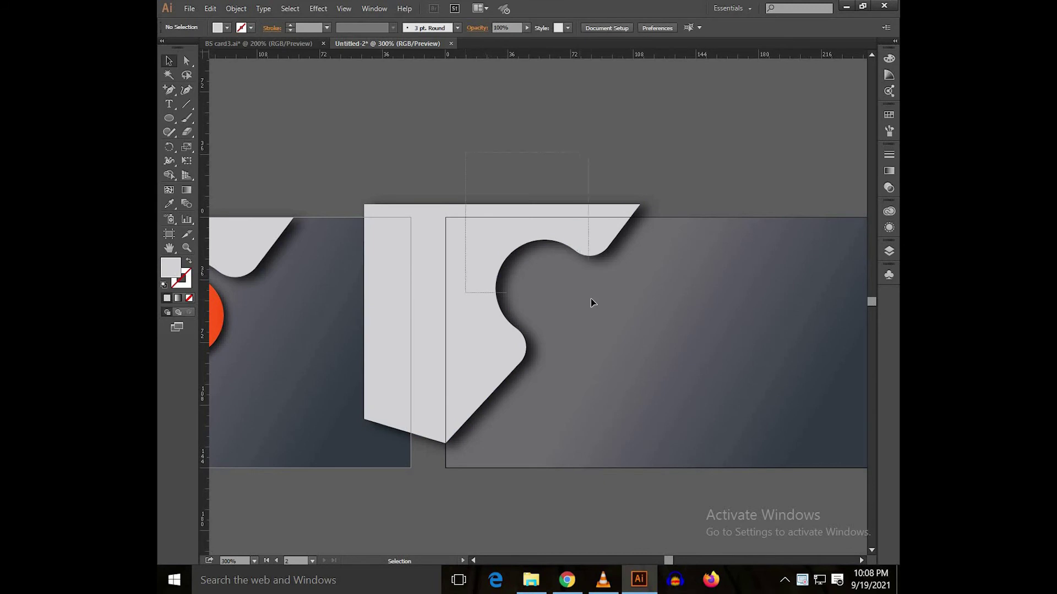
- Trim away the parts of the grey shape that extend beyond the second card with the Shape Builder tool
click(590, 299)
key(shift+m)
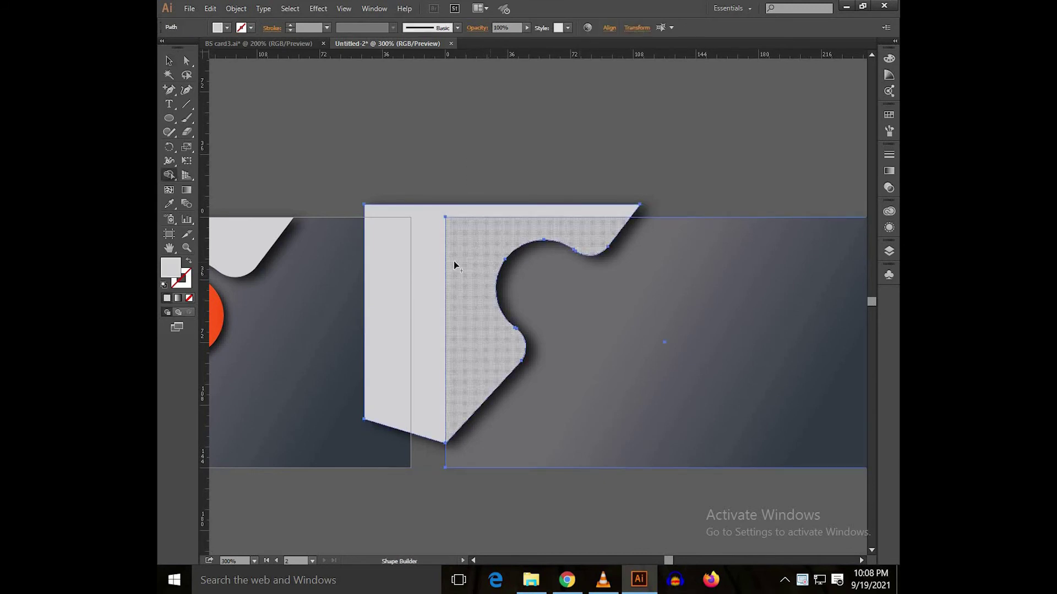
alt+click(422, 263)
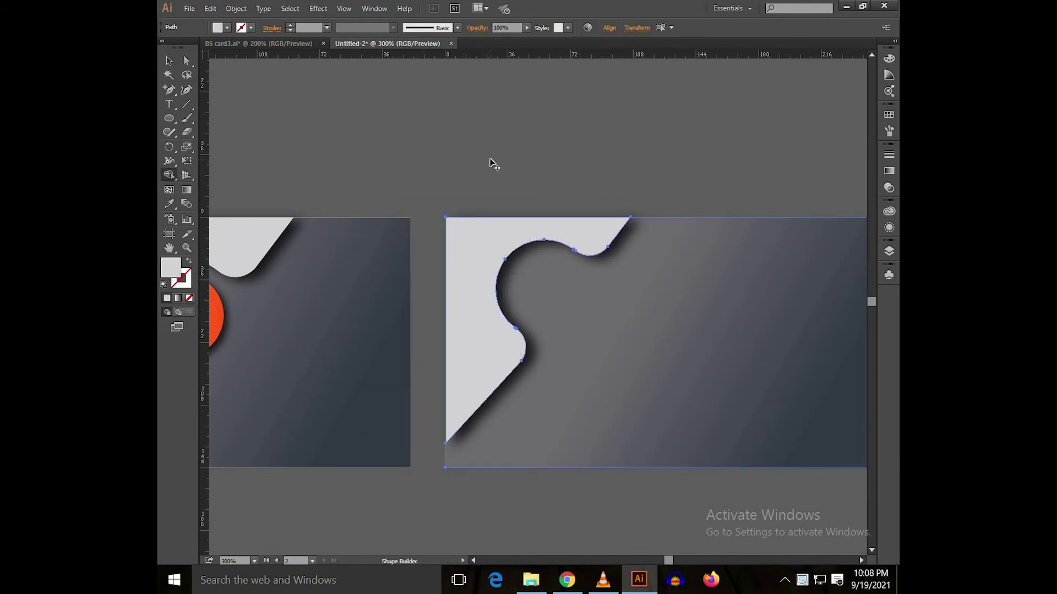
key(v)
click(601, 164)
- Move the lighter gradient stop of the second card's background to the very start of the gradient
drag(601, 164, 529, 167)
scroll(529, 168, down, 3)
scroll(529, 167, up, 2)
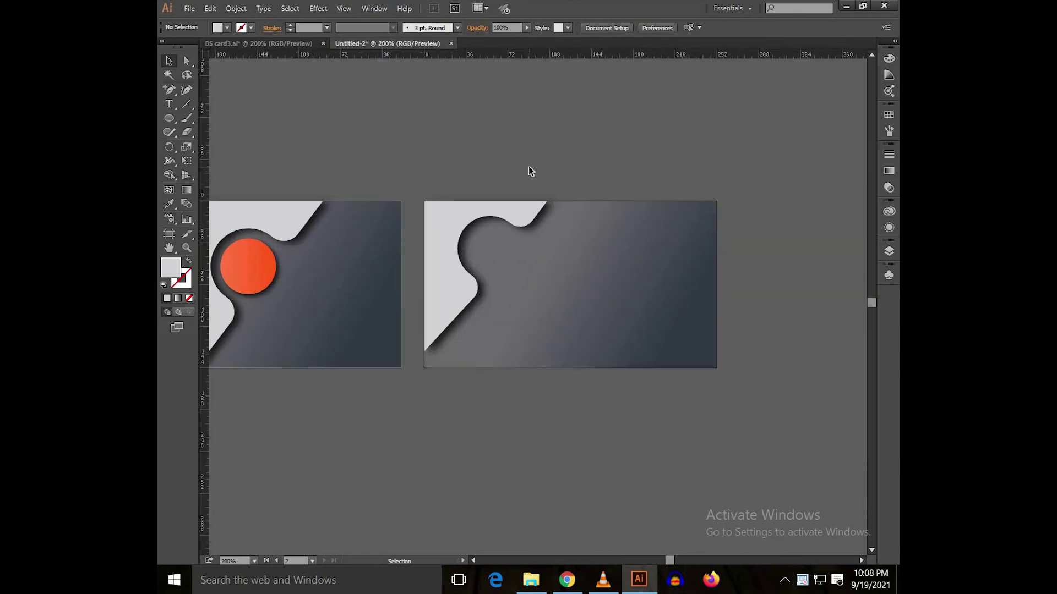
scroll(528, 170, up, 1)
click(586, 288)
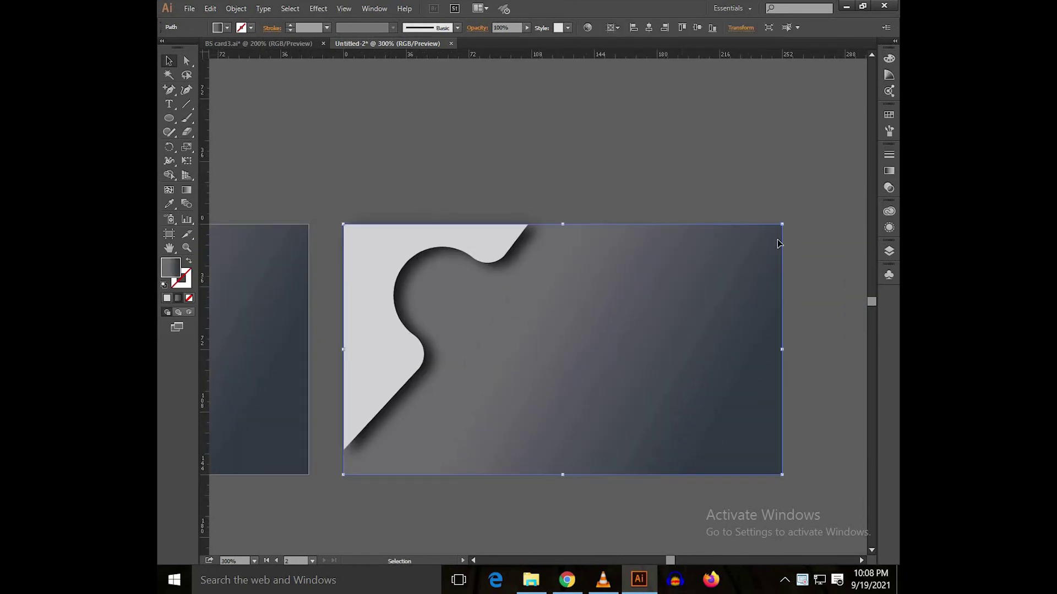
click(888, 171)
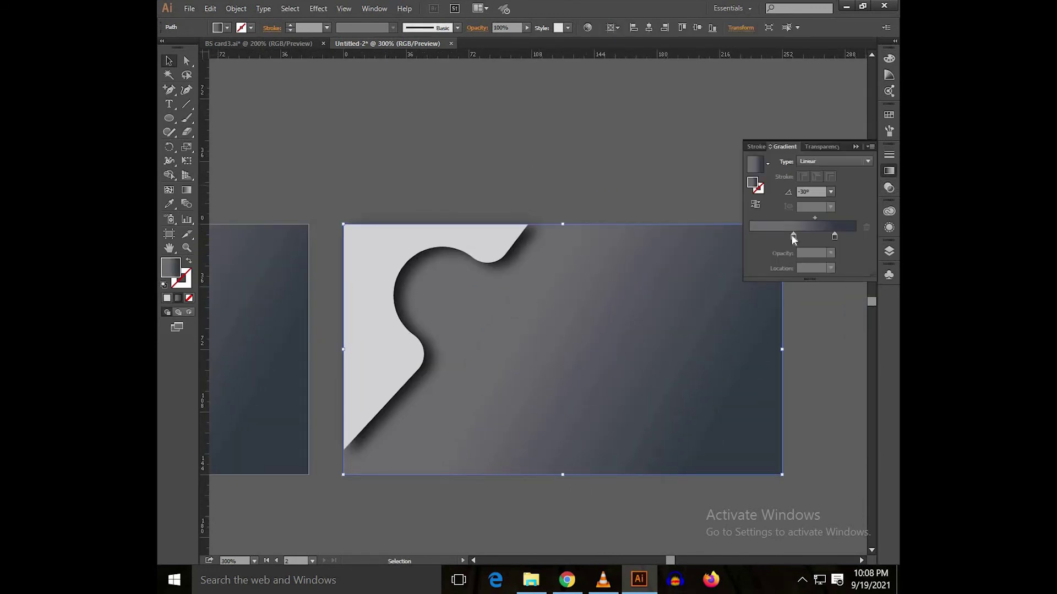
drag(793, 237, 750, 237)
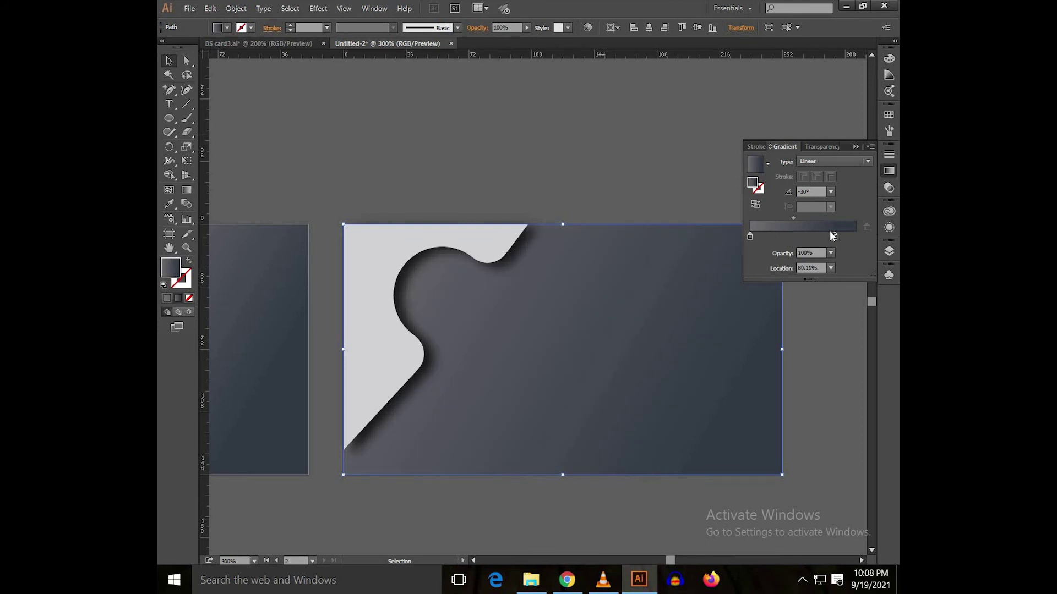
click(855, 147)
- Redraw the second card's background gradient diagonally from its upper-left corner toward the lower right at about -36.5°
click(186, 190)
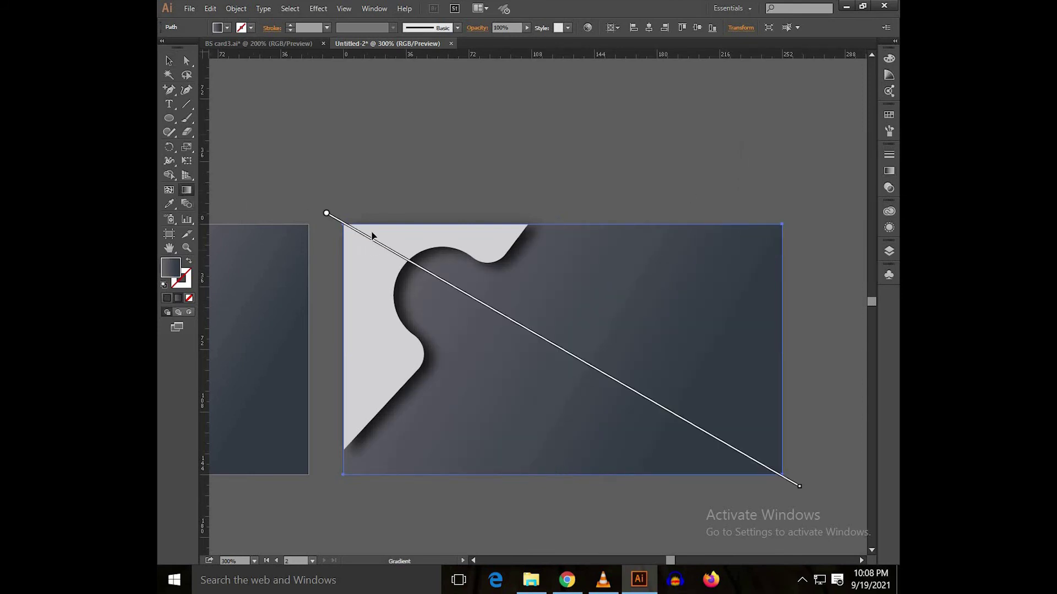
drag(365, 213, 658, 424)
key(v)
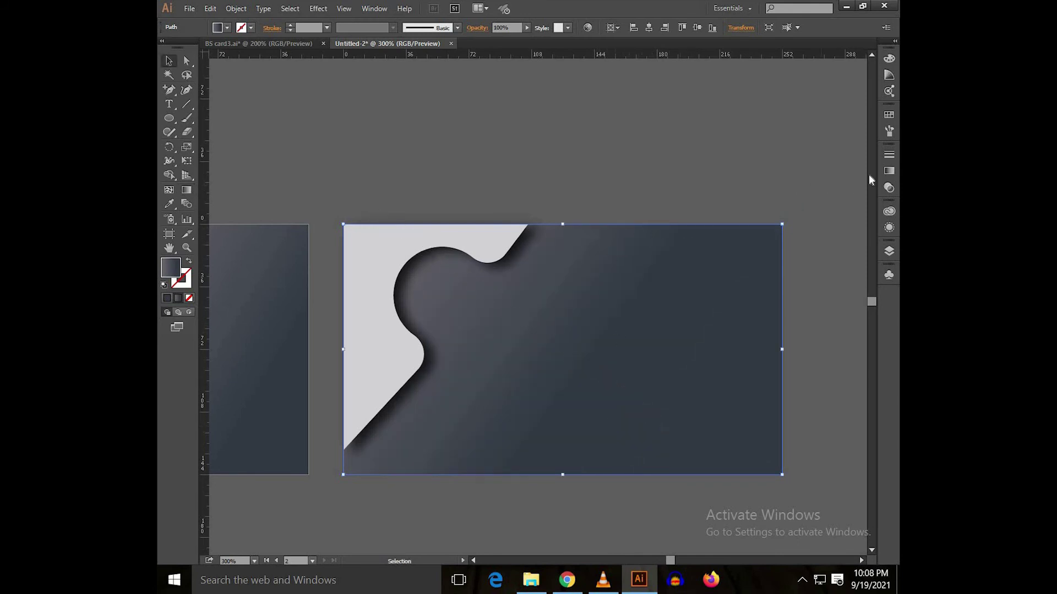
- Set the second card's dark gradient stop to 100% and its light gradient stop to about 9.68%
click(887, 171)
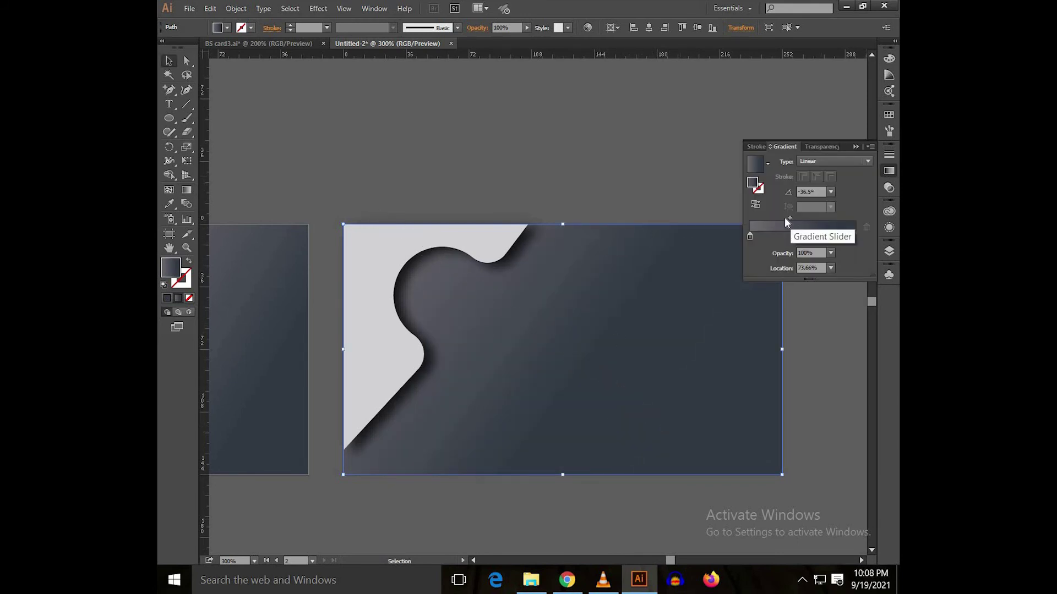
drag(859, 238, 867, 242)
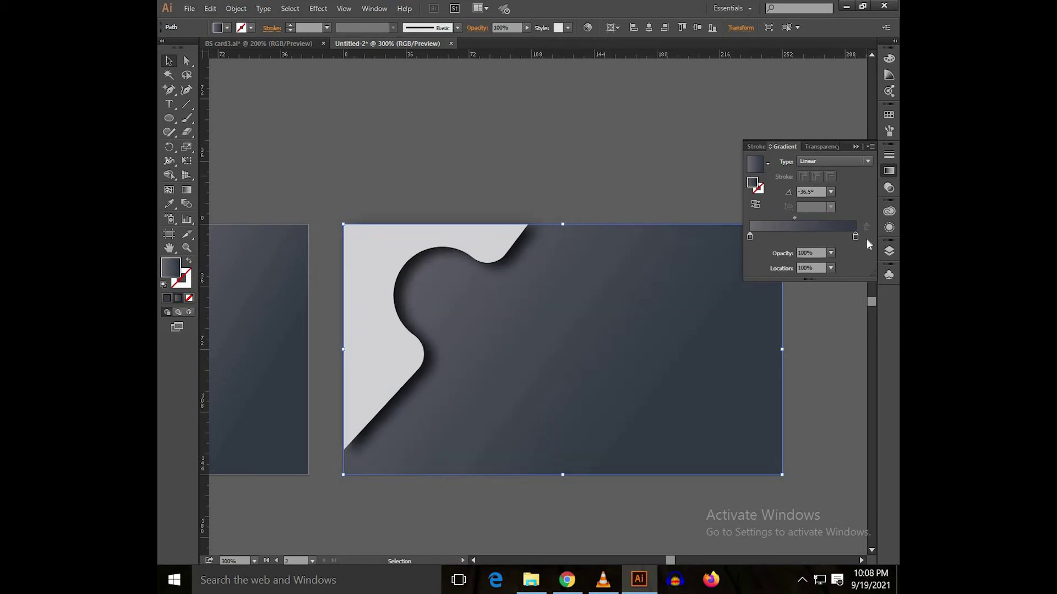
drag(794, 218, 763, 235)
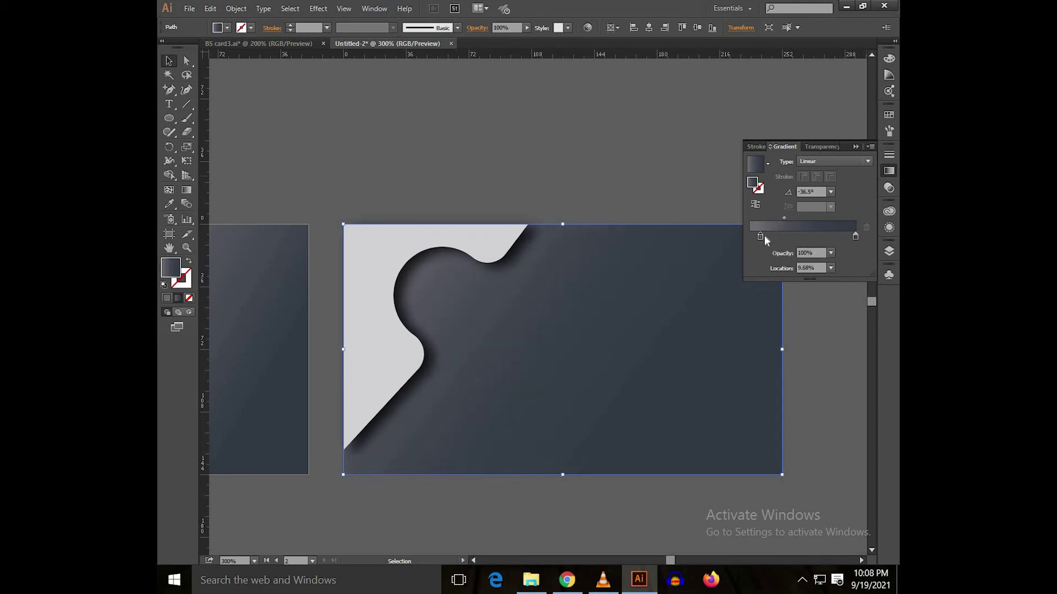
click(853, 147)
click(566, 130)
- Examine the front and back card designs side by side
scroll(624, 192, down, 1)
scroll(624, 192, down, 2)
drag(592, 188, 656, 199)
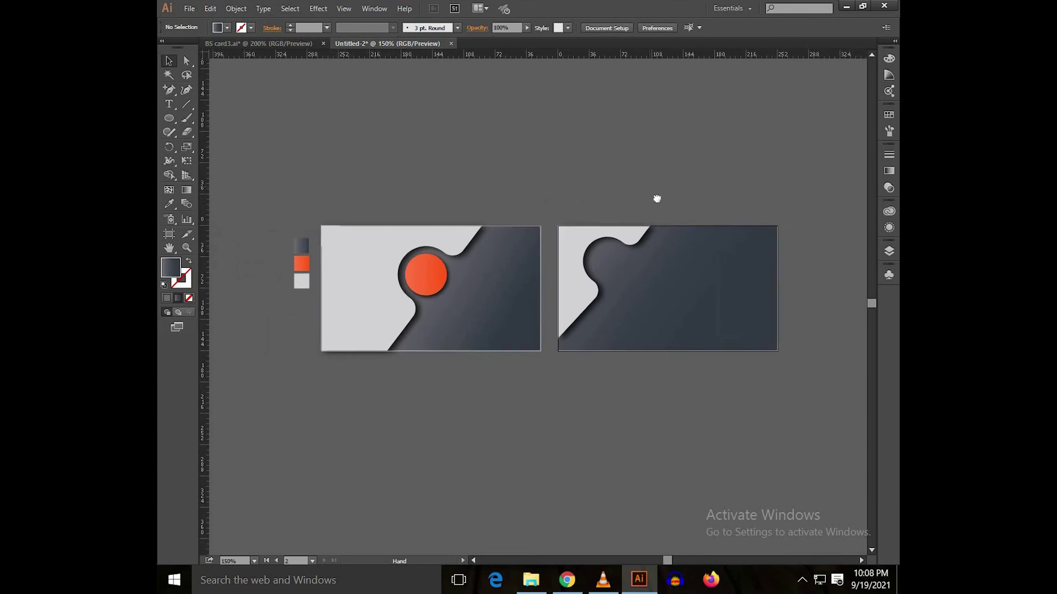
scroll(536, 325, up, 1)
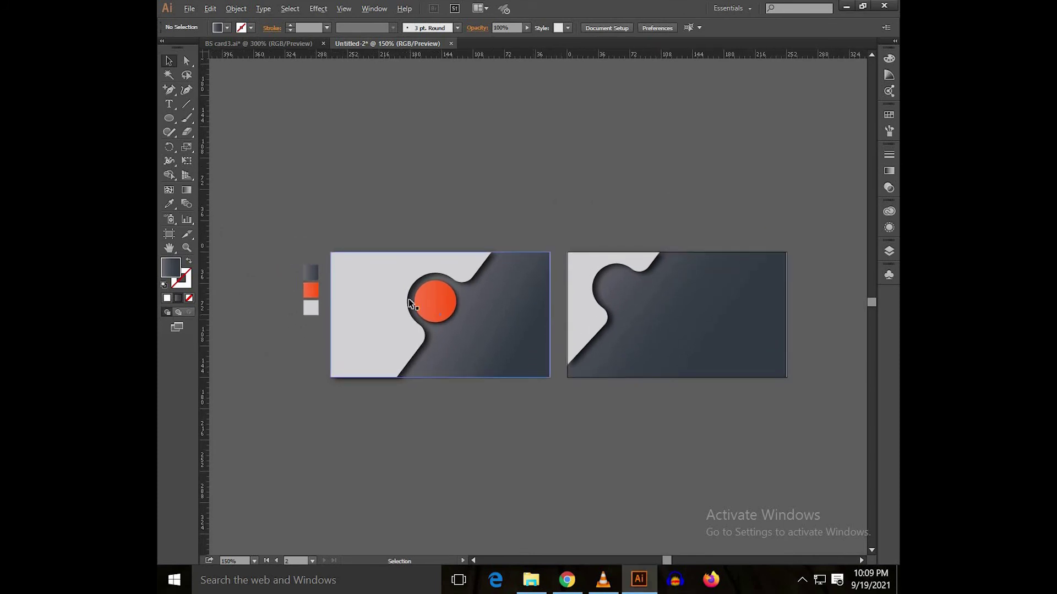
scroll(408, 300, up, 2)
scroll(481, 279, down, 1)
drag(455, 308, 240, 344)
drag(394, 187, 491, 216)
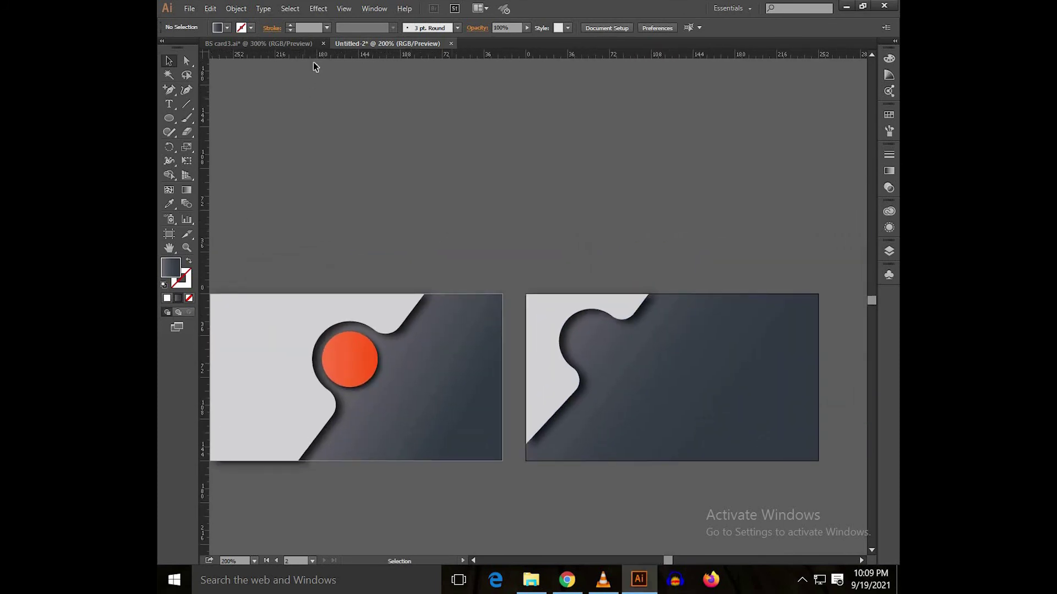
- Bring the white logo and contact-details group from BS card3.ai onto the second card and ungroup it
click(316, 44)
click(498, 275)
drag(498, 275, 415, 51)
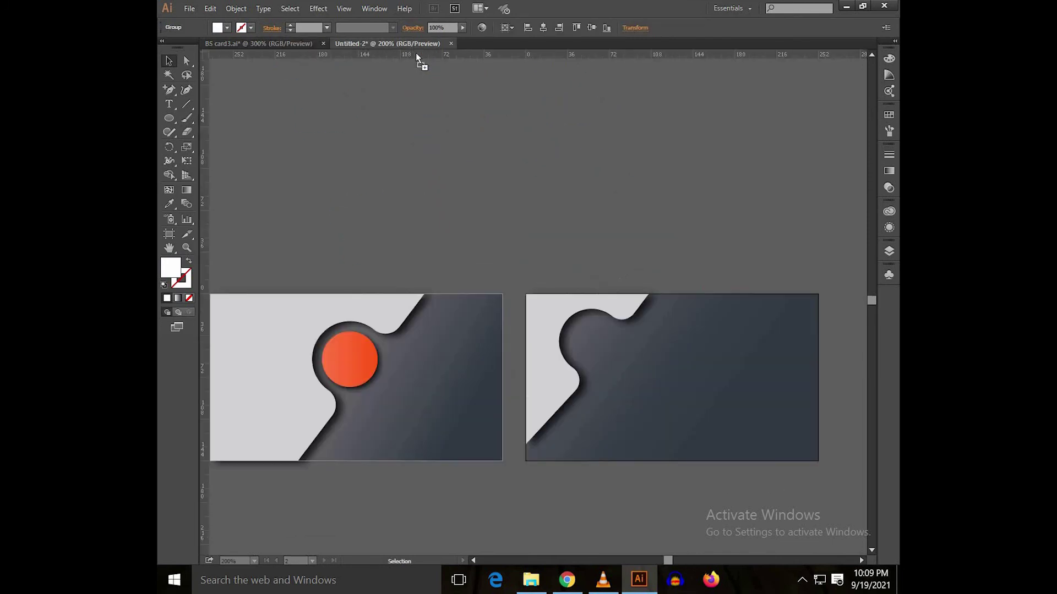
drag(524, 246, 670, 349)
right_click(670, 343)
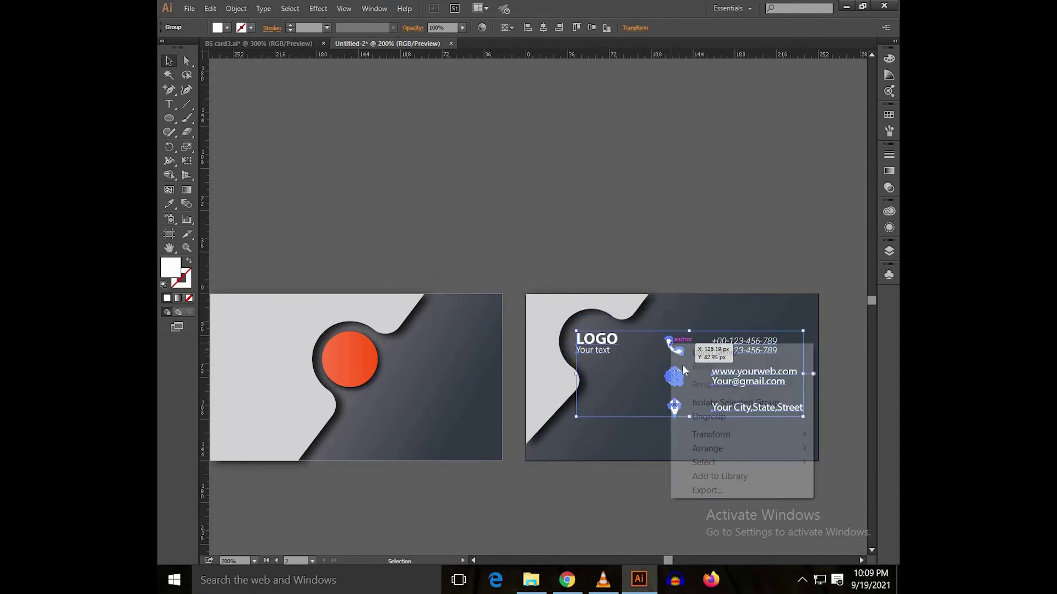
click(708, 417)
click(639, 186)
- Position the logo text in the round cutout of the second card and nudge it slightly up
scroll(621, 321, up, 3)
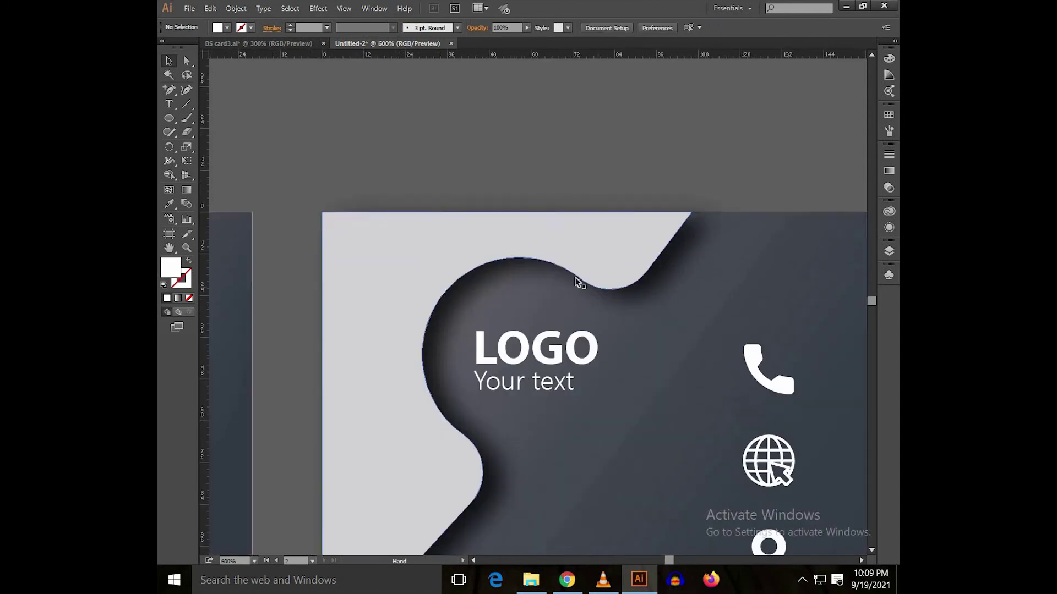
click(556, 309)
scroll(556, 308, up, 2)
mouse_move(664, 387)
mouse_down()
mouse_move(686, 404)
mouse_move(671, 394)
mouse_up()
key(Up)
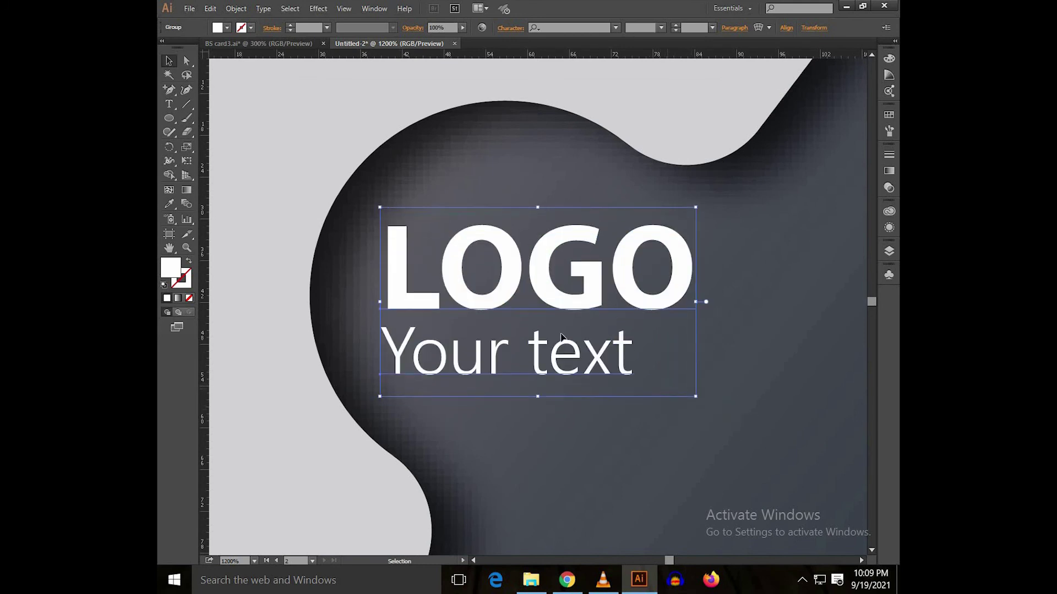
- Duplicate the logo text and place the copy above the second card
scroll(457, 268, down, 3)
alt+drag(473, 272, 400, 114)
drag(645, 135, 426, 118)
- Enlarge the contact-details group proportionally on the second card and shift it down
click(536, 272)
scroll(537, 271, down, 1)
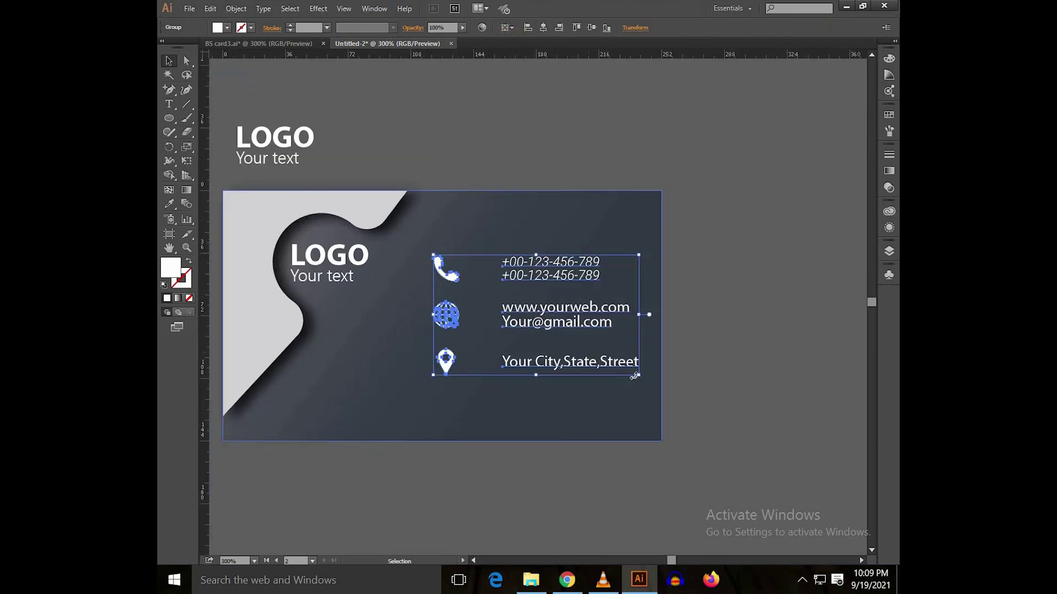
drag(640, 377, 656, 403)
key(shift+Down)
click(618, 216)
- Try to align the contact-details group by its vertical centre and undo the alignment
click(574, 289)
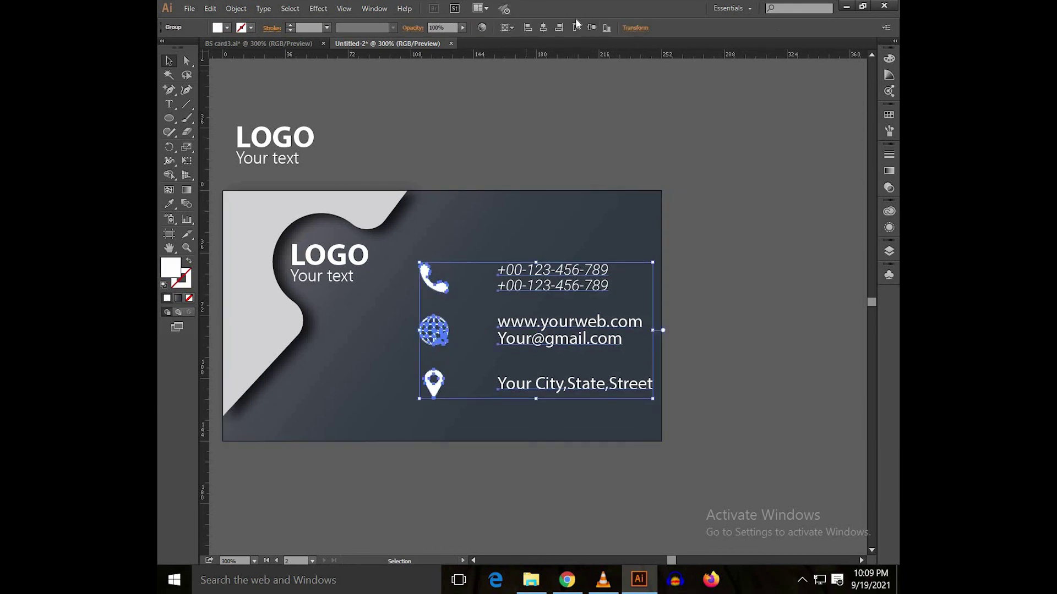
click(592, 29)
click(601, 123)
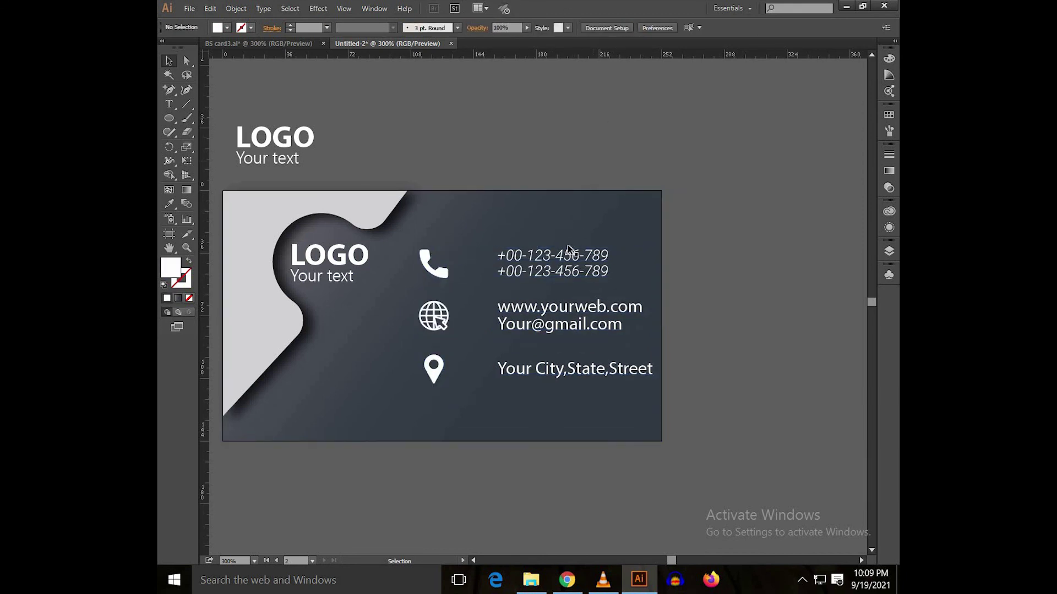
key(ctrl+z)
click(479, 154)
- Move the logo copy from above the second card to the empty area above the first card
drag(478, 154, 583, 162)
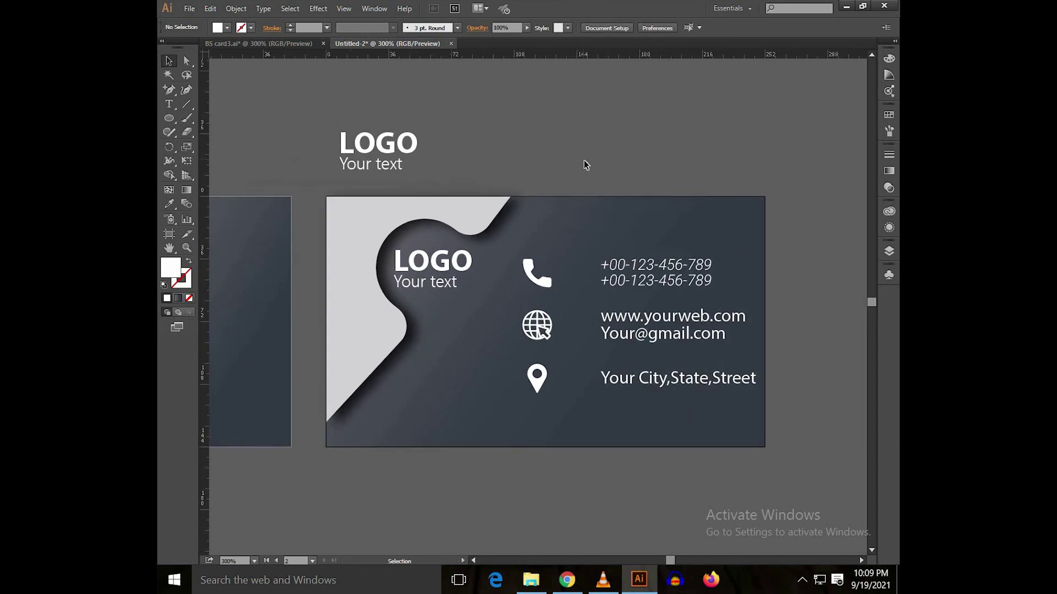
scroll(583, 161, down, 2)
drag(647, 193, 753, 242)
drag(593, 199, 427, 183)
scroll(427, 183, up, 4)
drag(425, 148, 496, 236)
- Centre the "Your text" line beneath LOGO in the copy and group the two lines
key(ctrl+shift+a)
scroll(452, 259, up, 4)
scroll(498, 266, down, 1)
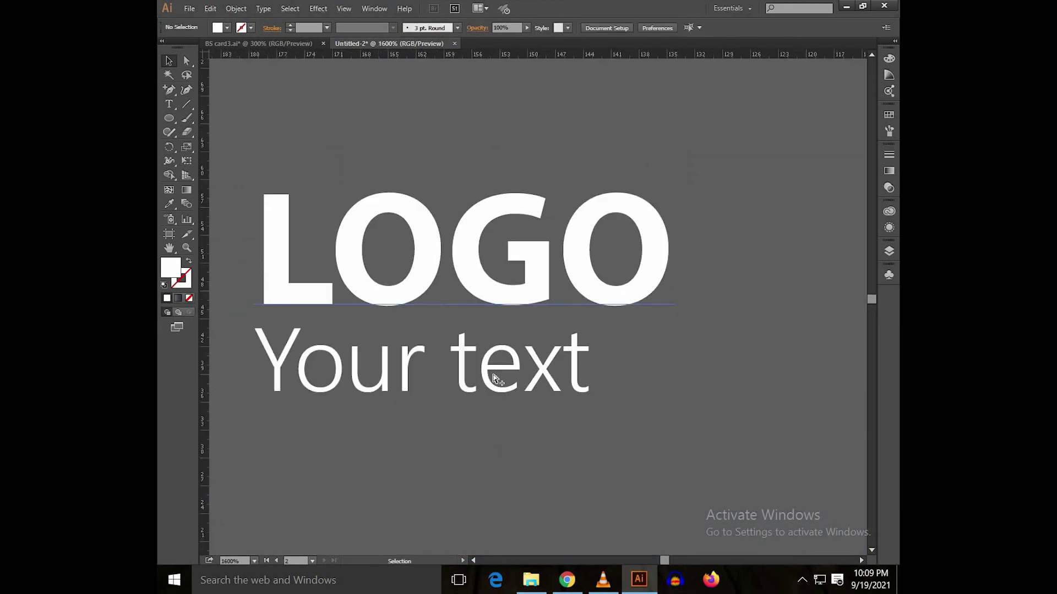
ctrl+click(497, 285)
click(496, 286)
click(472, 340)
click(440, 390)
drag(440, 390, 450, 389)
key(Right)
key(Right)
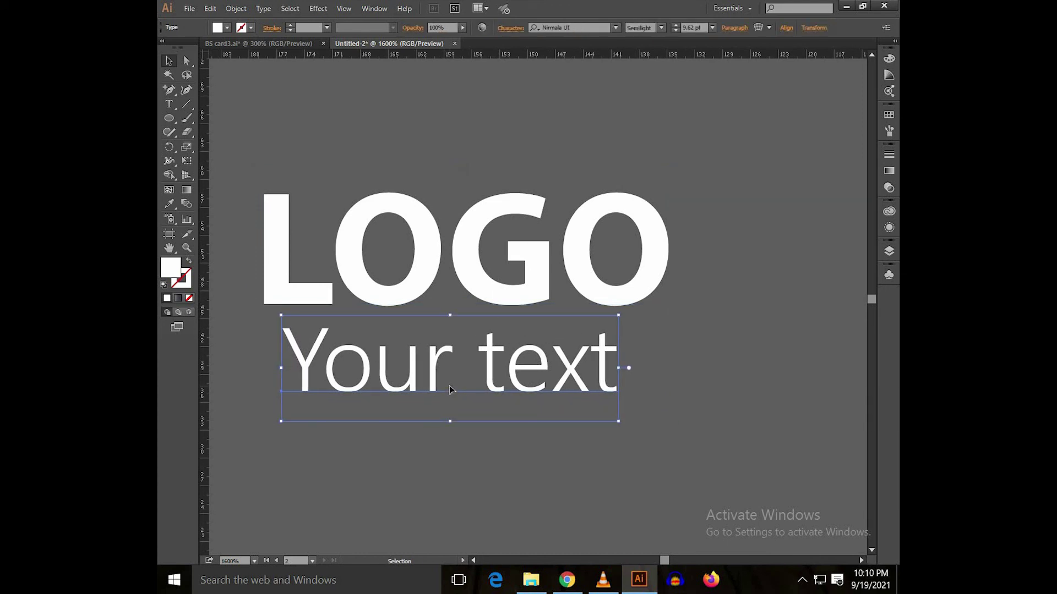
key(Right)
drag(389, 444, 658, 198)
key(ctrl+g)
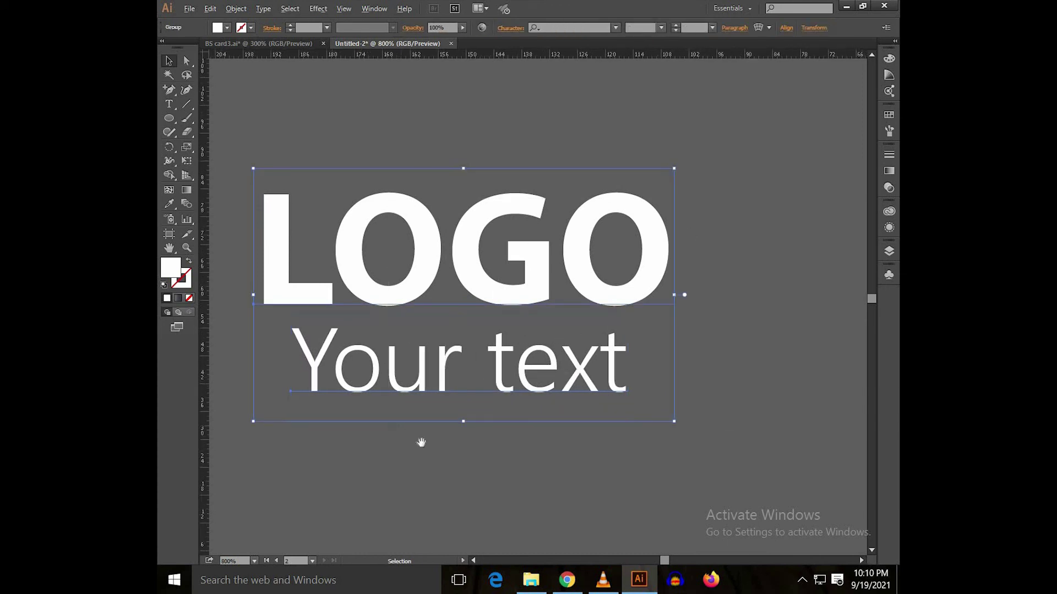
- Move the logo group onto the first card's orange circle and scale it down to fit inside
scroll(451, 444, down, 2)
drag(459, 452, 465, 215)
drag(473, 431, 466, 457)
drag(465, 456, 502, 370)
scroll(502, 370, up, 2)
scroll(503, 375, up, 1)
drag(655, 415, 613, 384)
drag(497, 296, 522, 298)
- Align the logo group and the orange circle by their horizontal centres and deselect them
shift+click(556, 186)
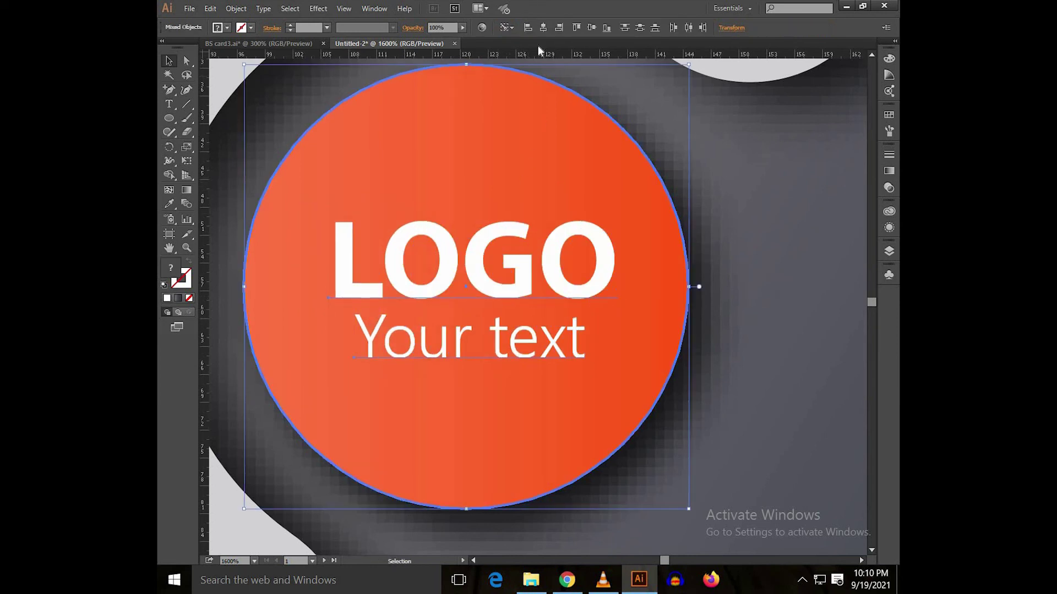
click(543, 28)
scroll(589, 179, down, 6)
drag(589, 179, 552, 270)
click(551, 192)
scroll(553, 196, up, 1)
scroll(605, 192, down, 1)
drag(638, 187, 476, 202)
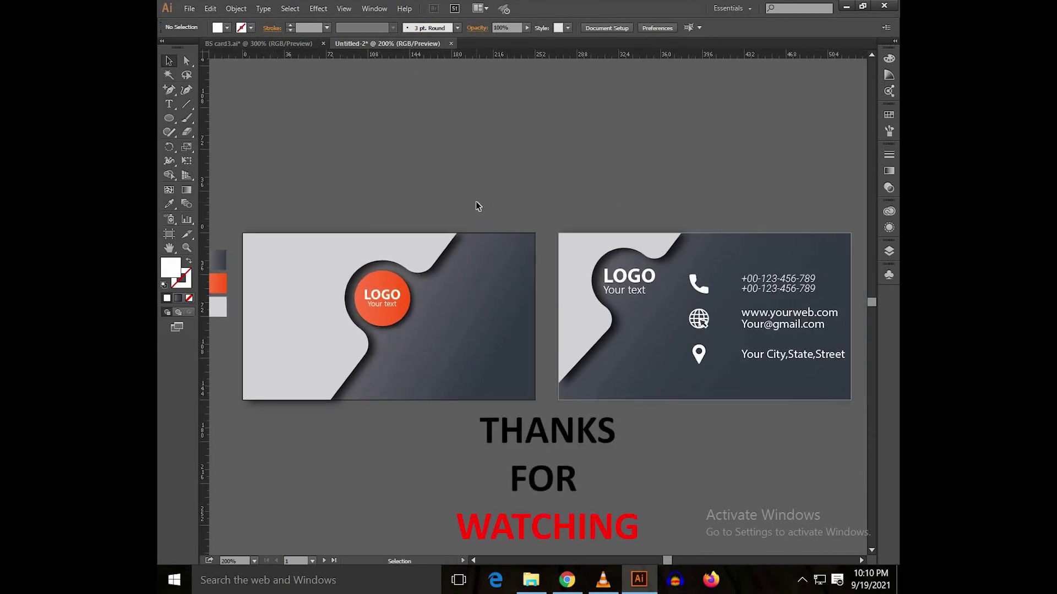